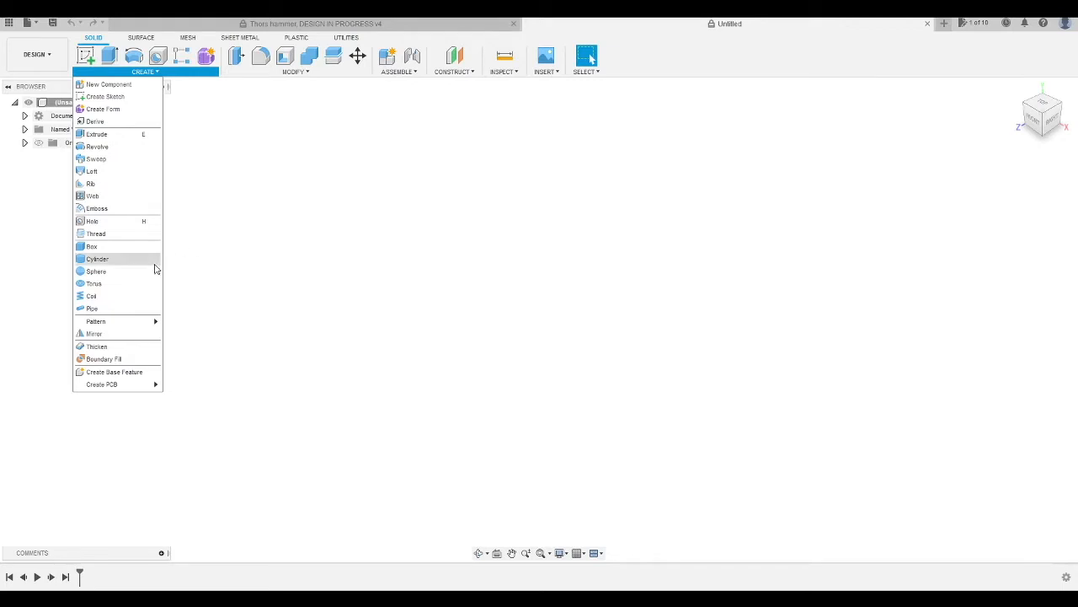
click(108, 295)
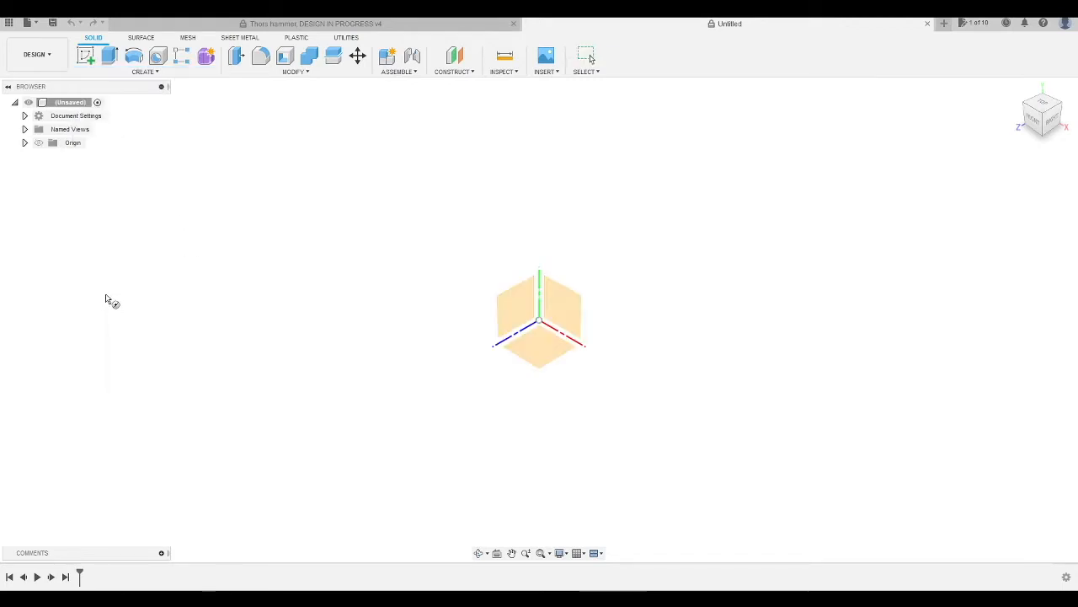
click(541, 346)
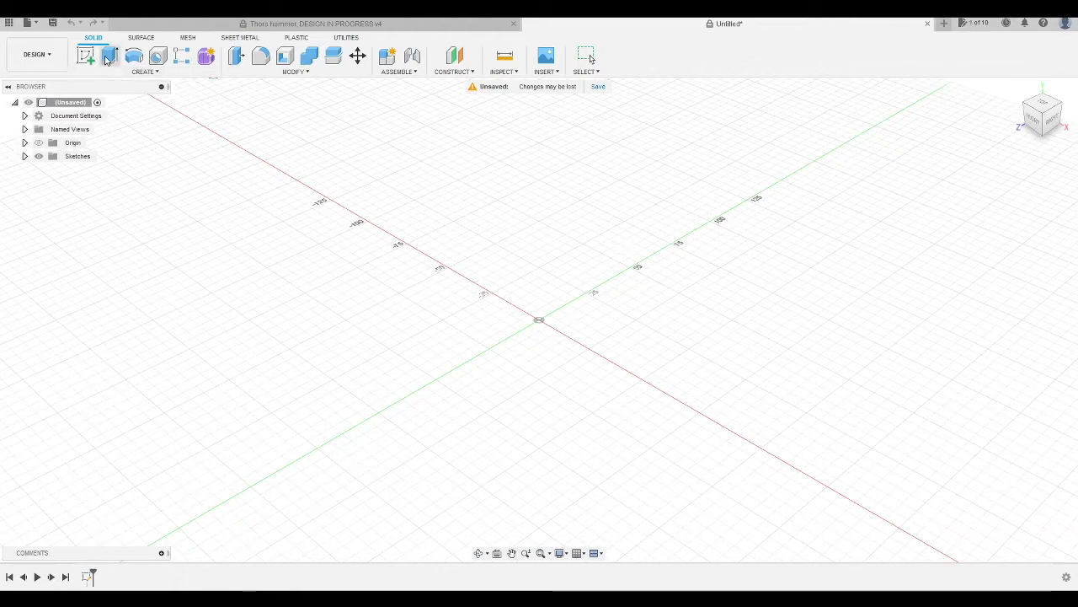
key(ctrl+z)
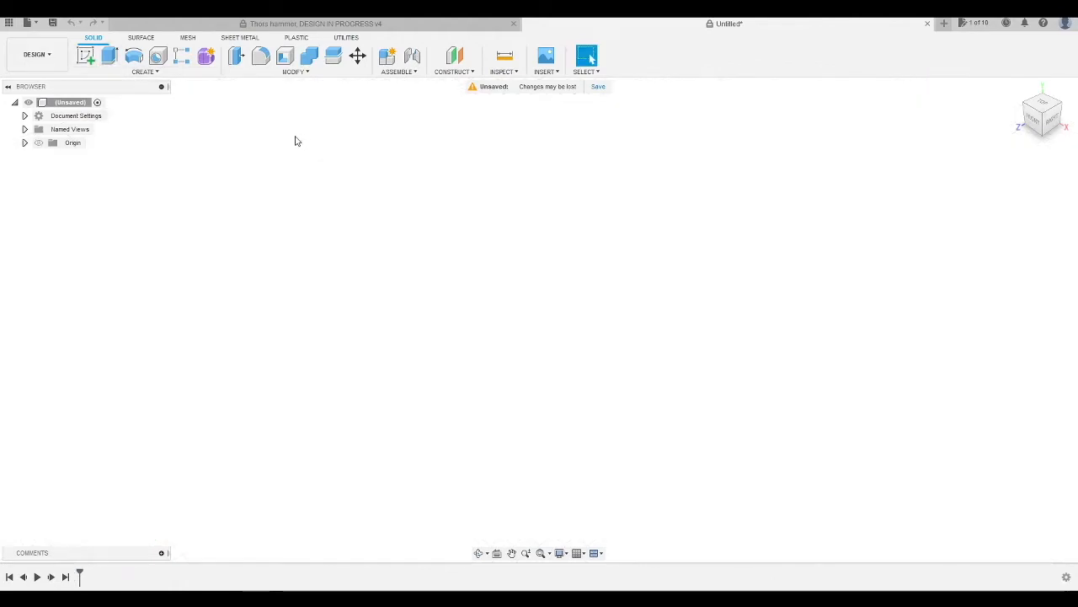
Start a coil on the horizontal origin plane with a 100 mm diameter base circle centred on the origin.
click(144, 71)
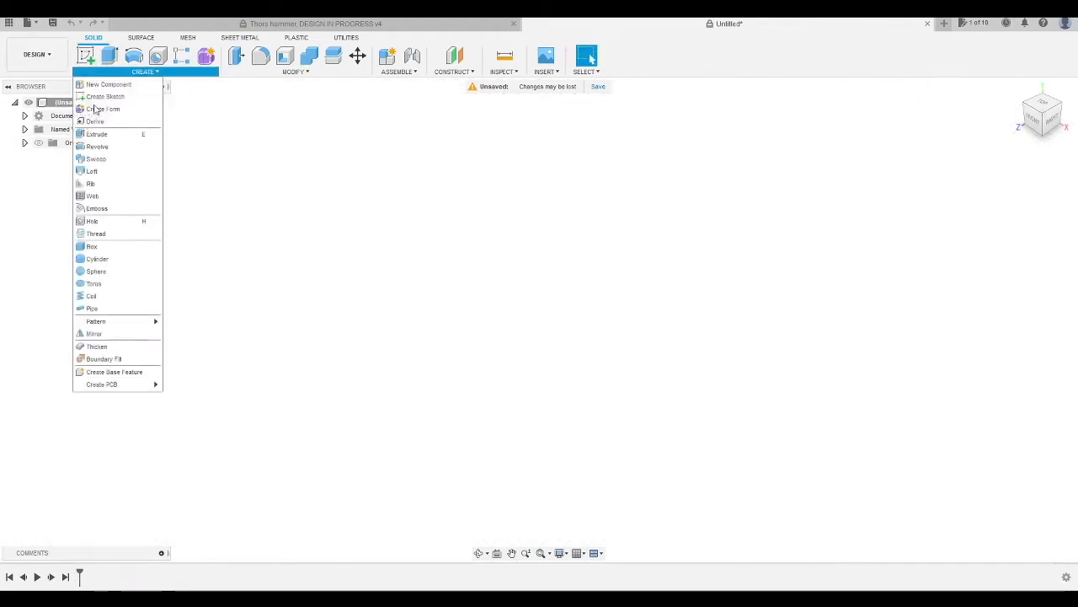
click(92, 296)
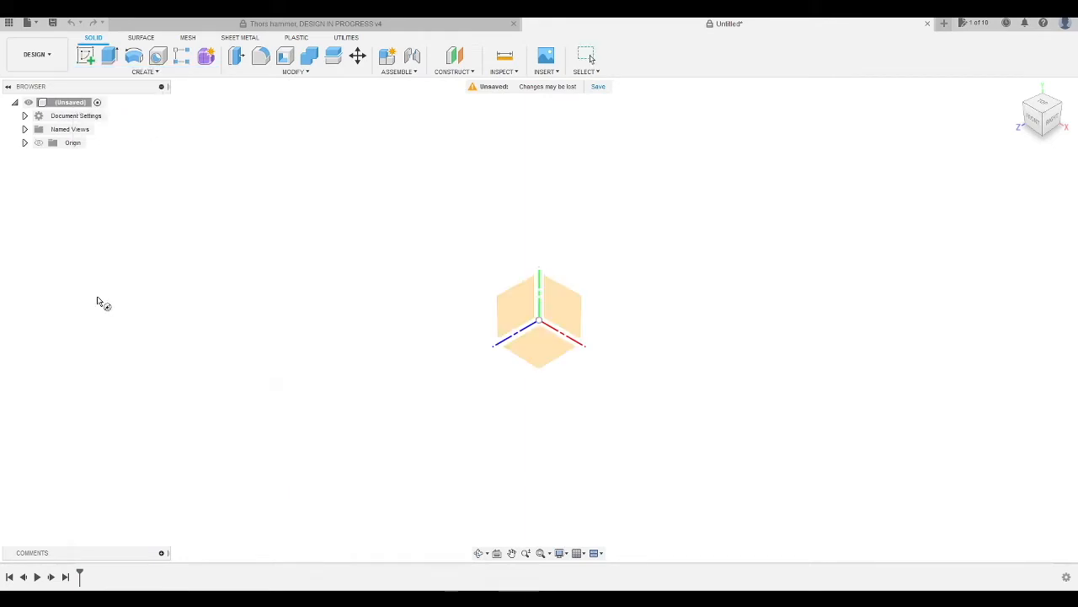
click(554, 352)
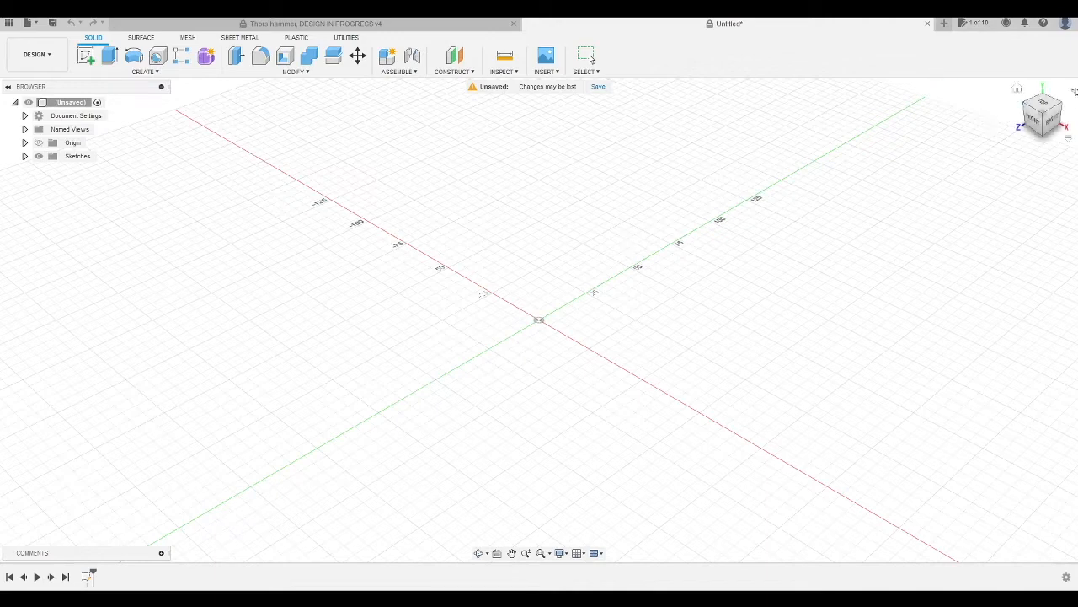
click(1043, 106)
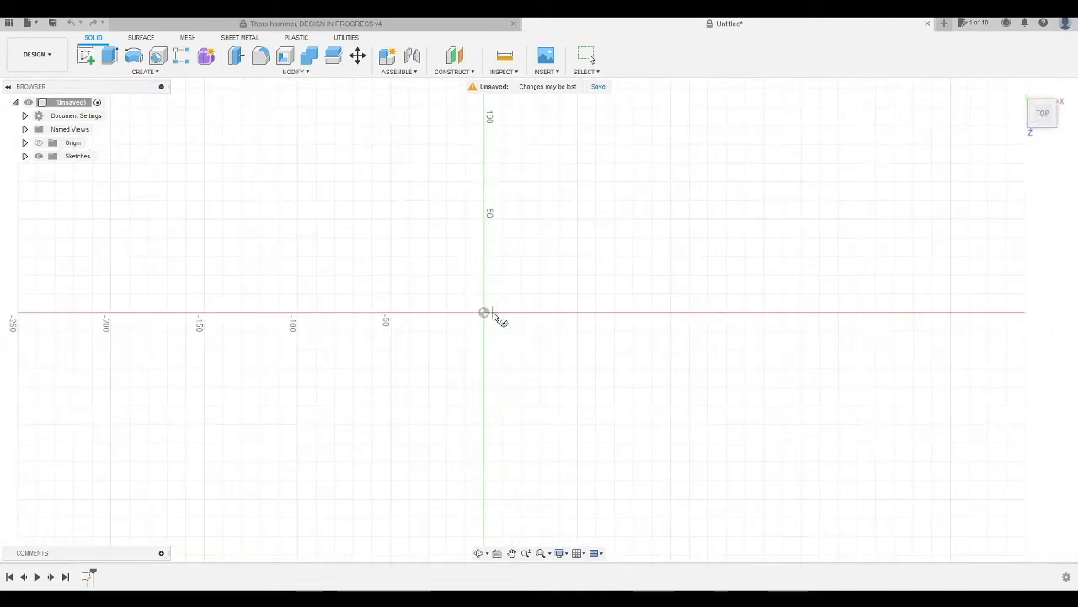
click(484, 312)
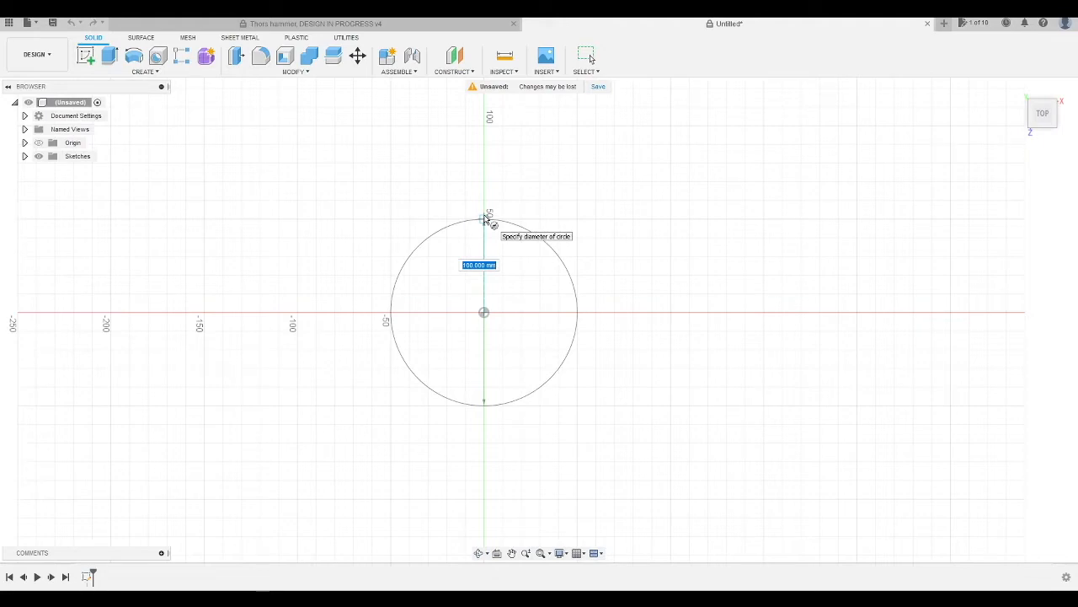
click(484, 219)
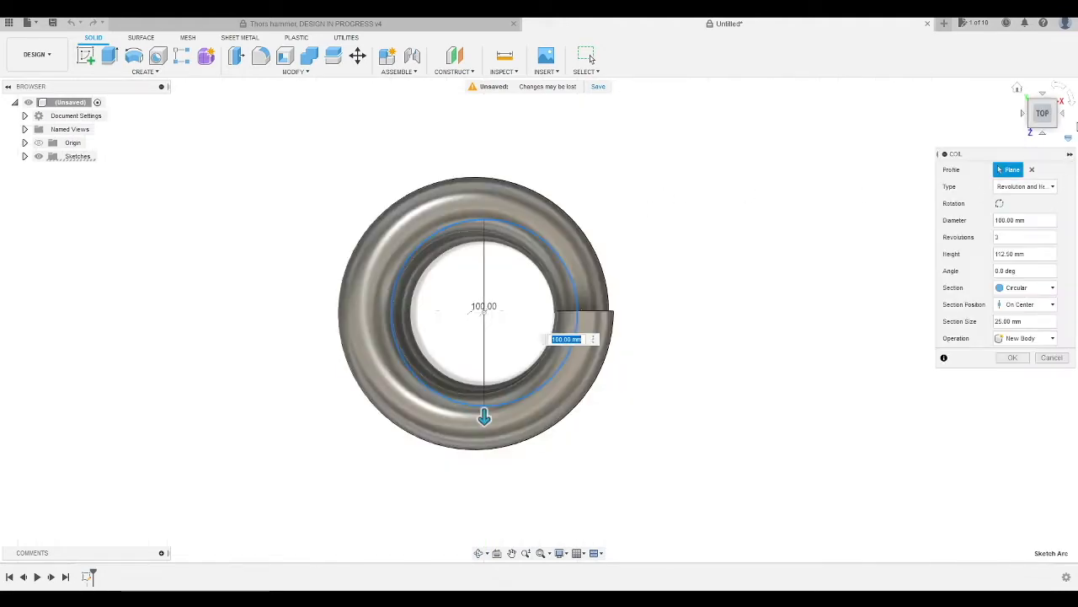
Enlarge the coil to a diameter of 200 mm and a height of 300 mm.
mouse_move(1044, 118)
mouse_down()
mouse_move(1038, 99)
mouse_move(1002, 84)
mouse_move(1004, 103)
mouse_up()
scroll(606, 543, down, 3)
scroll(508, 399, up, 1)
scroll(509, 402, up, 1)
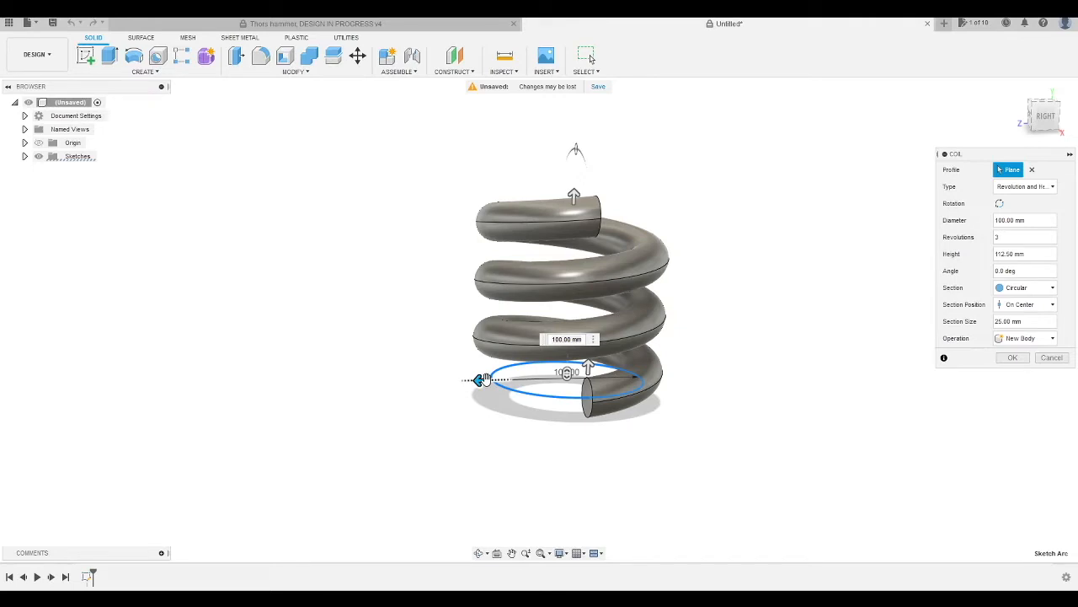
drag(476, 381, 419, 381)
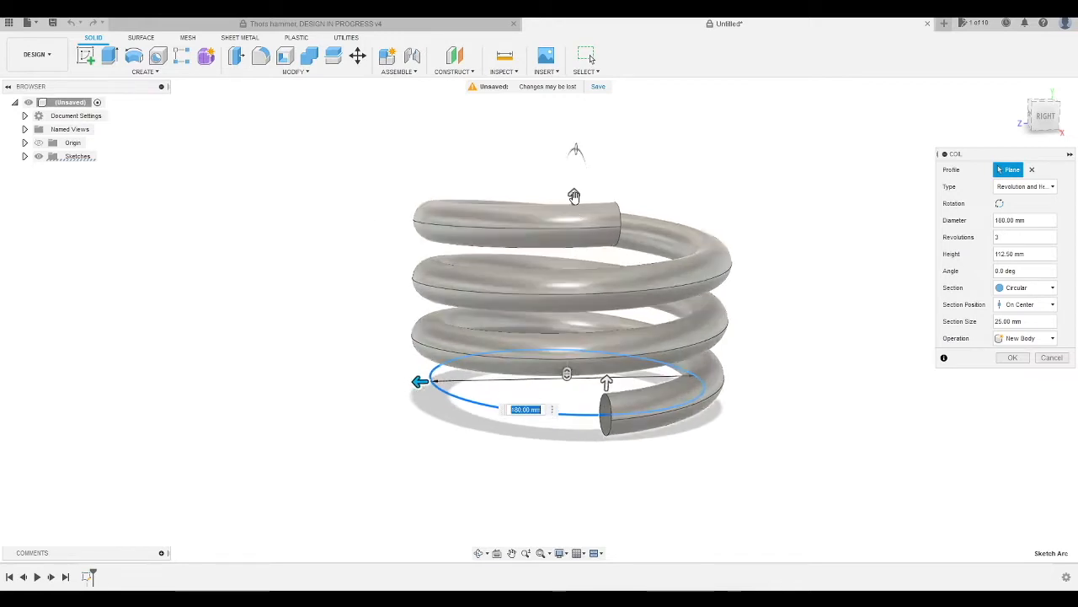
scroll(576, 421, down, 3)
drag(576, 291, 608, 114)
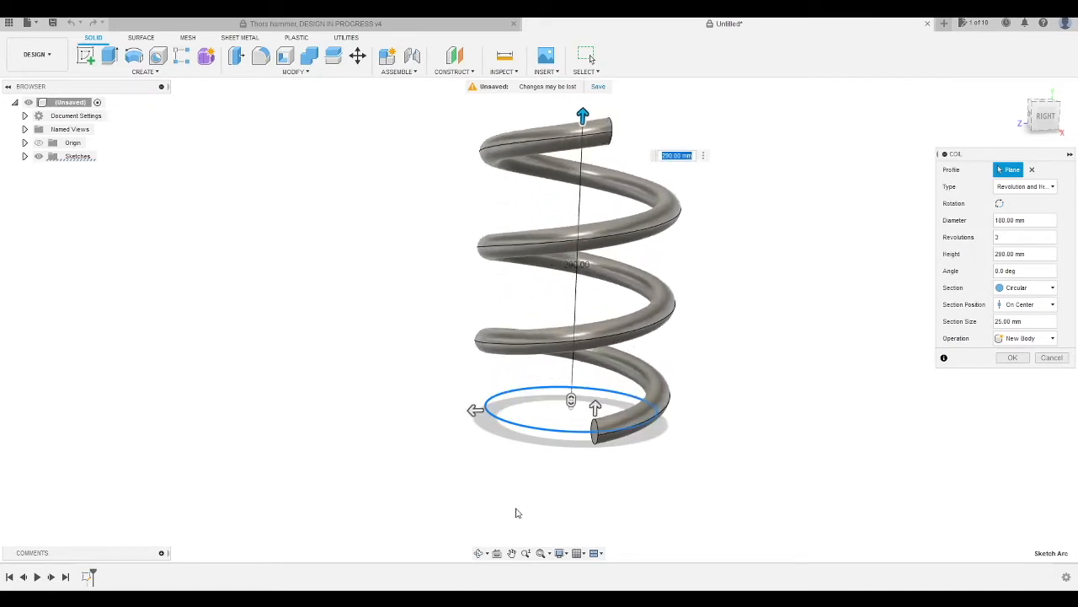
scroll(516, 510, down, 3)
drag(562, 234, 562, 197)
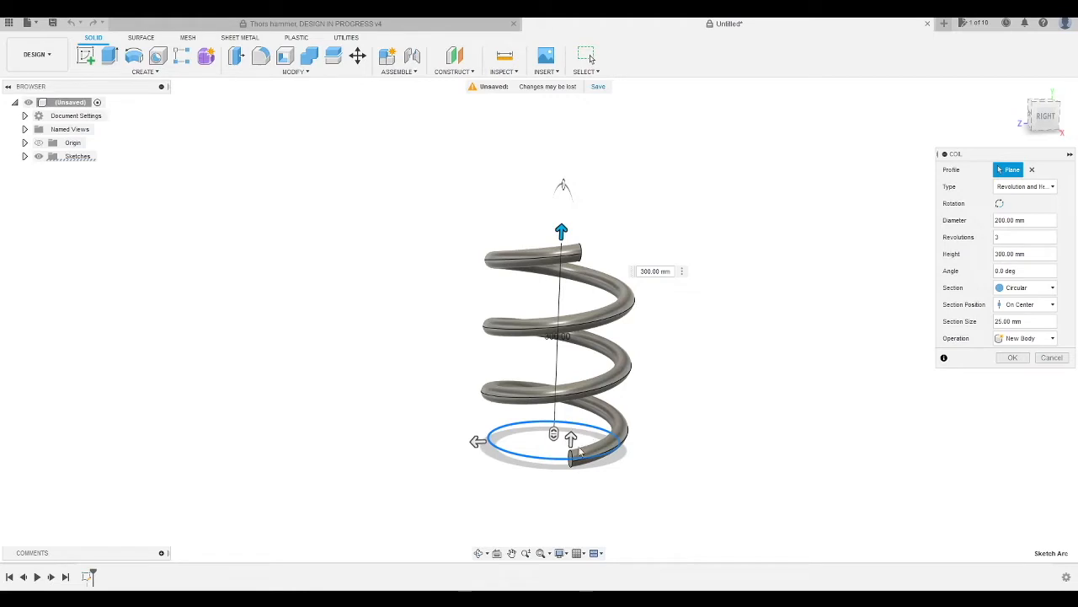
Set the coil's section size to 50 mm and stretch its height to 850 mm.
scroll(574, 454, down, 2)
scroll(579, 443, up, 4)
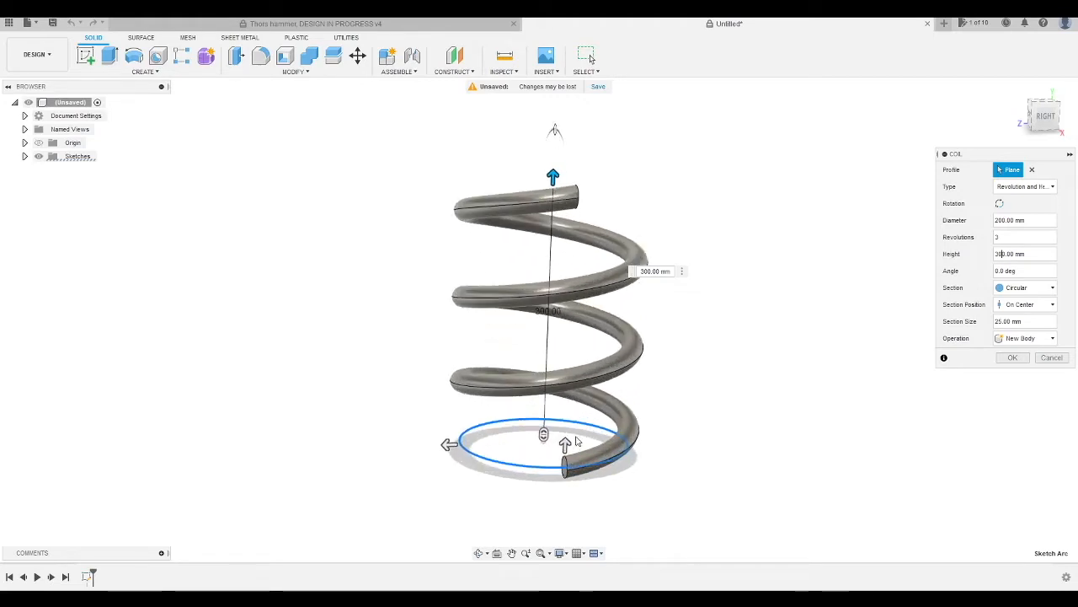
drag(564, 444, 565, 446)
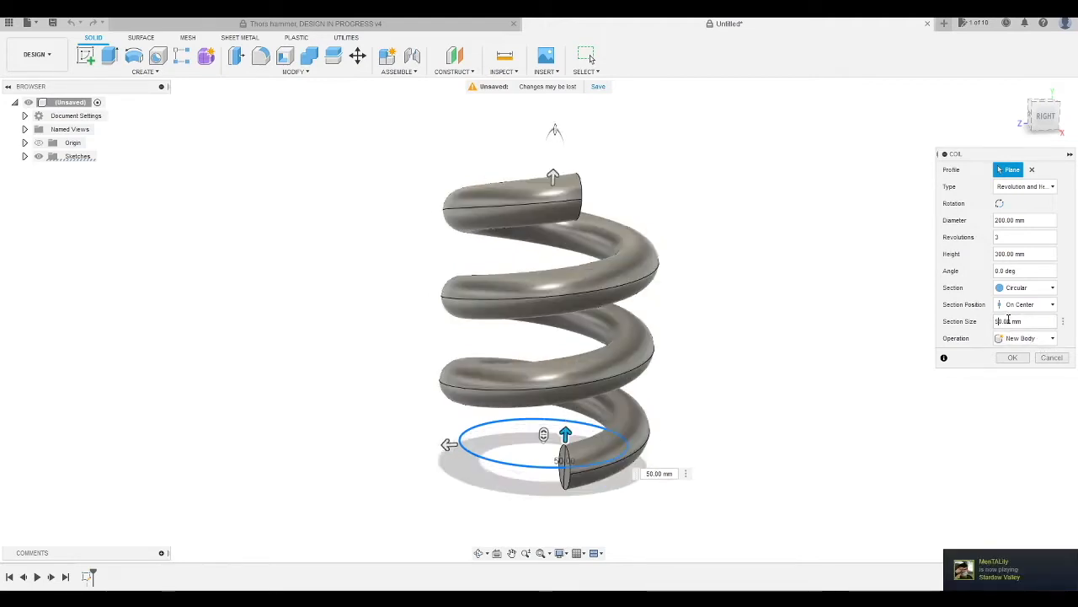
scroll(642, 515, down, 3)
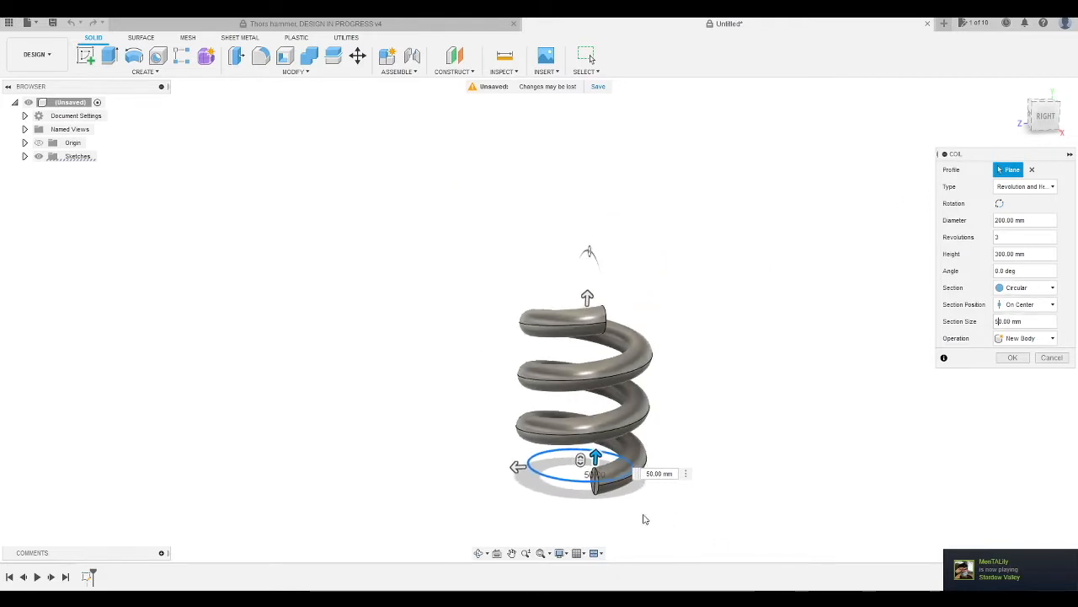
drag(588, 296, 572, 204)
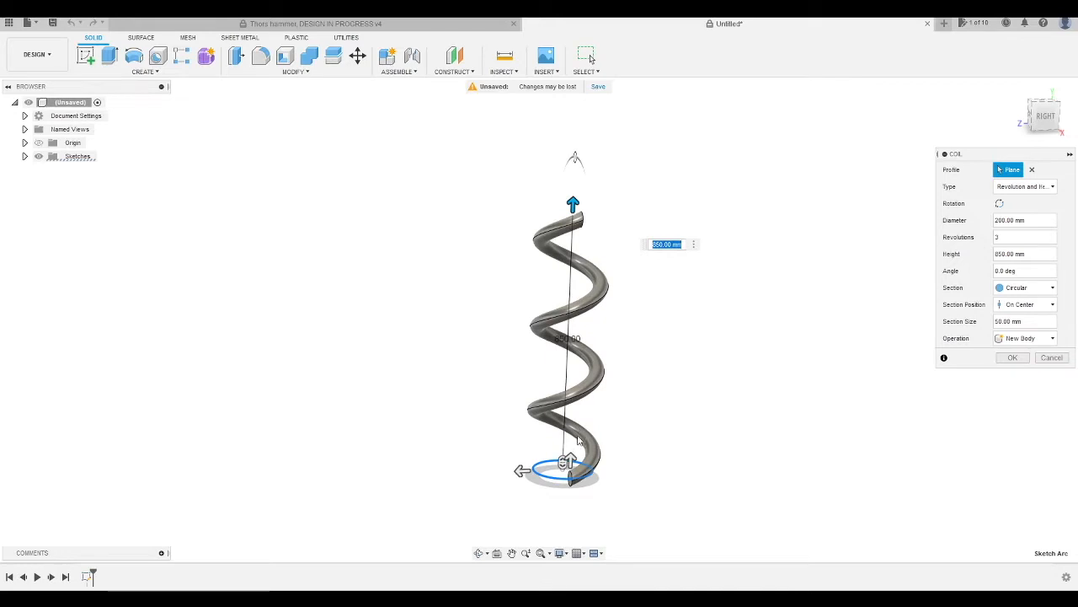
Try different revolution counts for the coil, then settle on 4 revolutions and create it as a new body.
drag(1048, 123, 1059, 107)
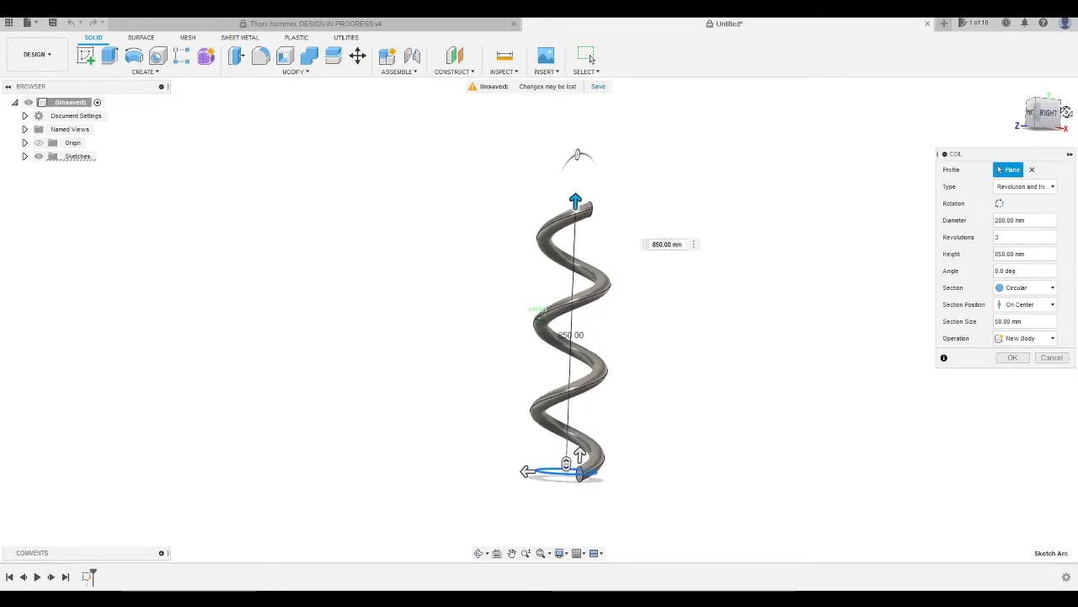
scroll(566, 447, down, 3)
scroll(568, 453, up, 6)
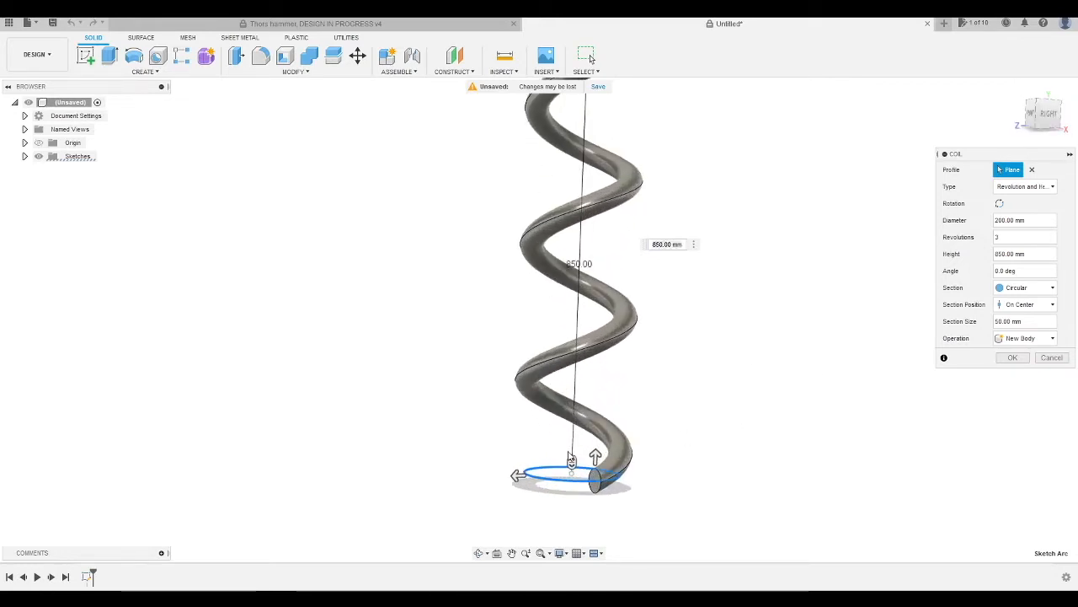
scroll(574, 447, down, 3)
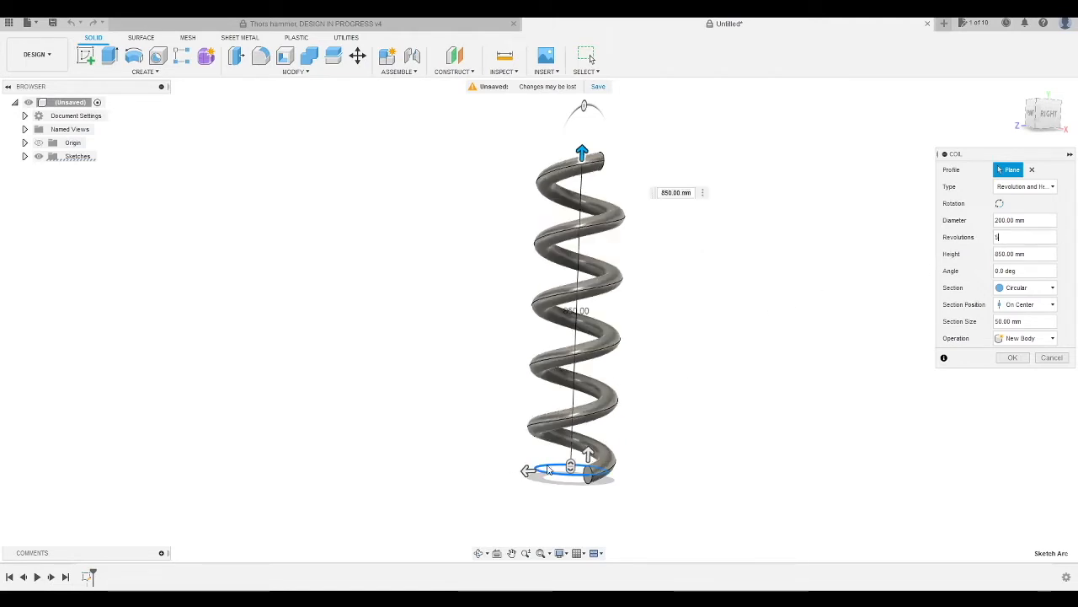
key(BackSpace)
text(1)
drag(570, 459, 565, 524)
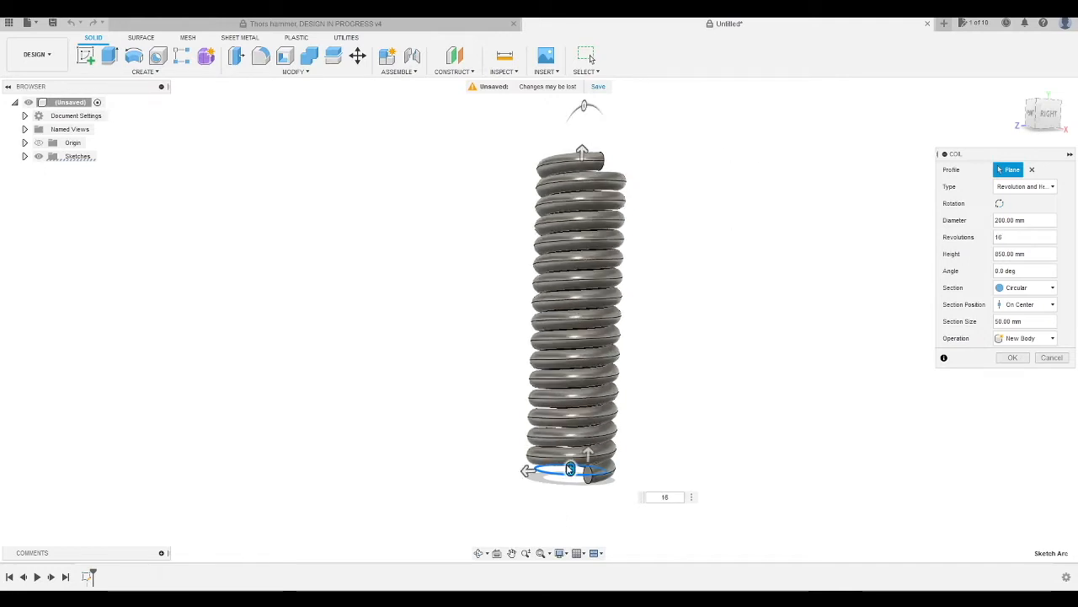
drag(570, 468, 566, 464)
key(Return)
drag(1045, 113, 1039, 128)
Examine the coil wrapped around the handle in the Thors hammer design from several sides.
click(421, 24)
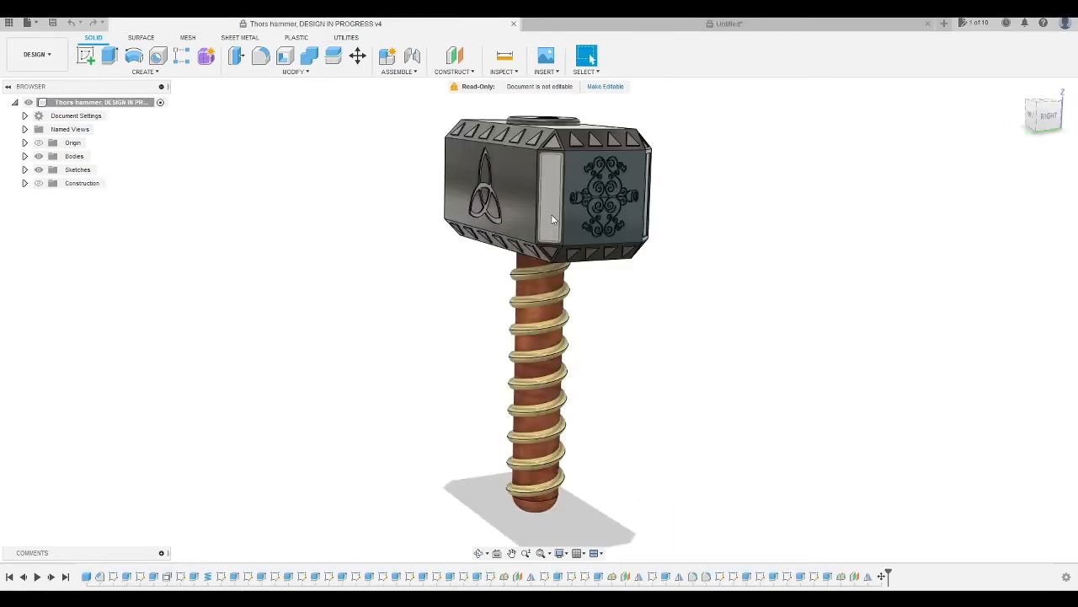
scroll(557, 160, down, 2)
scroll(519, 329, up, 2)
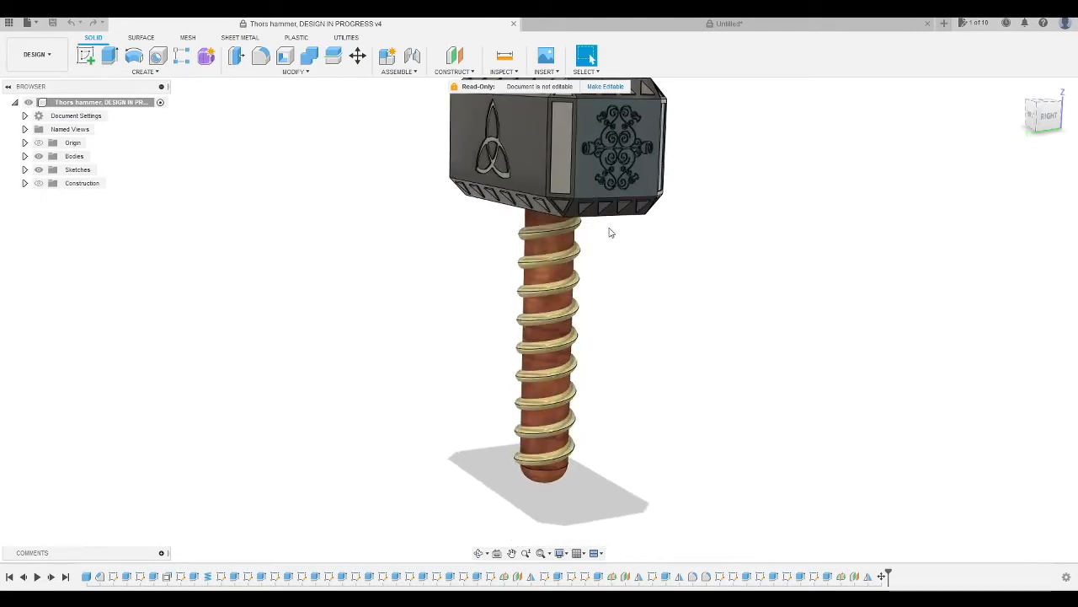
drag(1045, 122, 1015, 127)
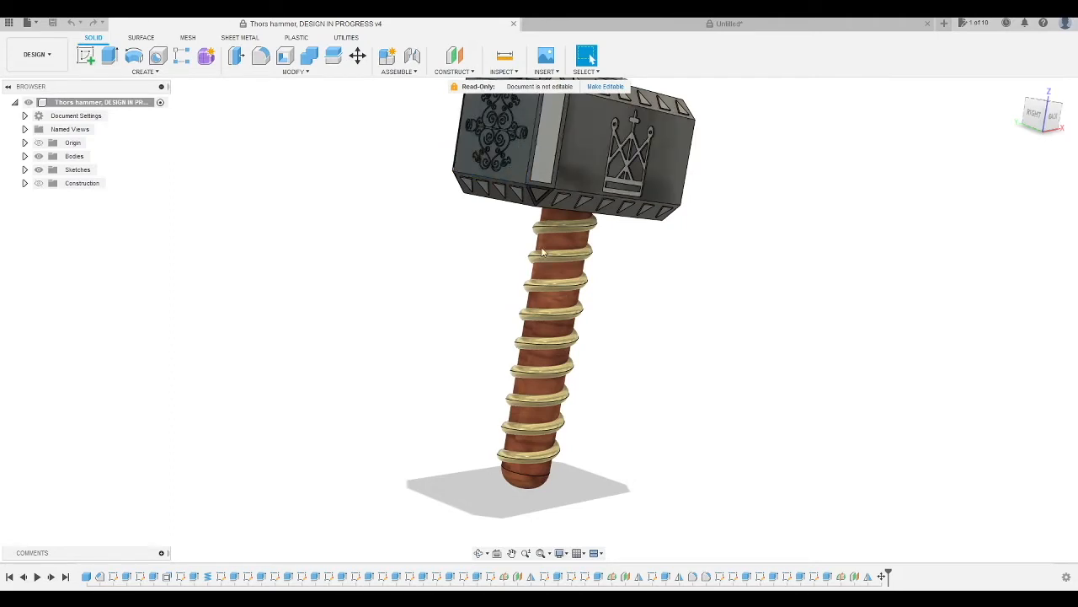
click(569, 262)
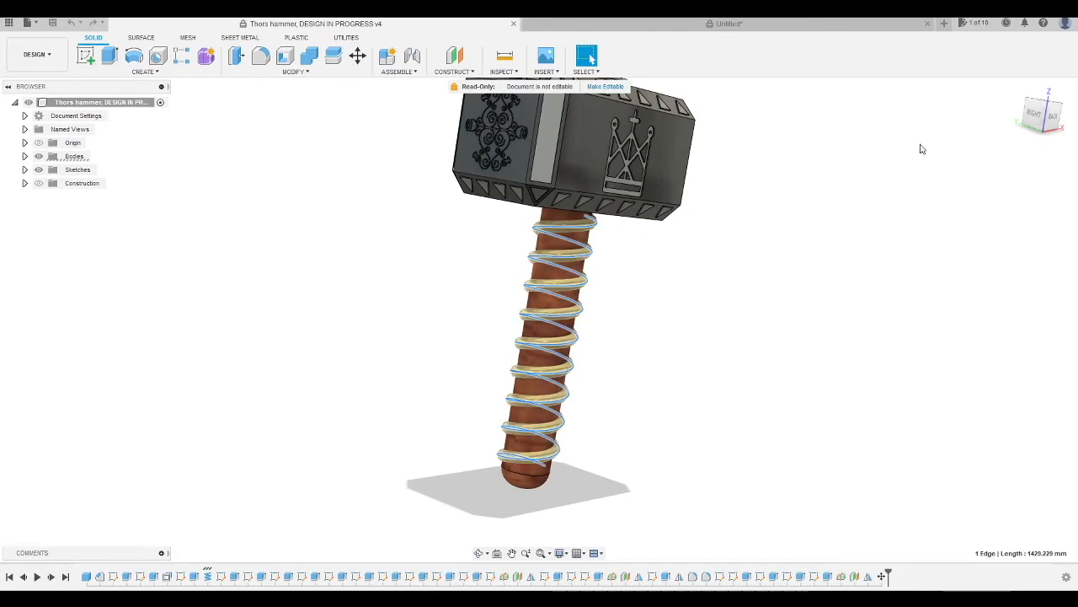
click(1049, 117)
drag(994, 118, 966, 115)
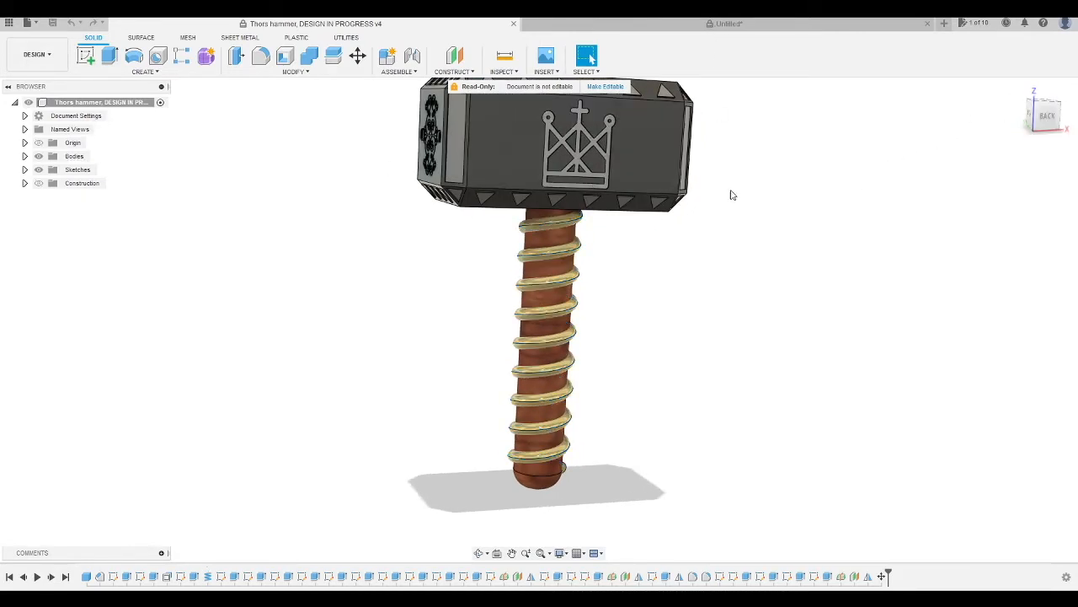
Return to the untitled design and open the appearance settings in the Render workspace.
click(723, 24)
click(34, 54)
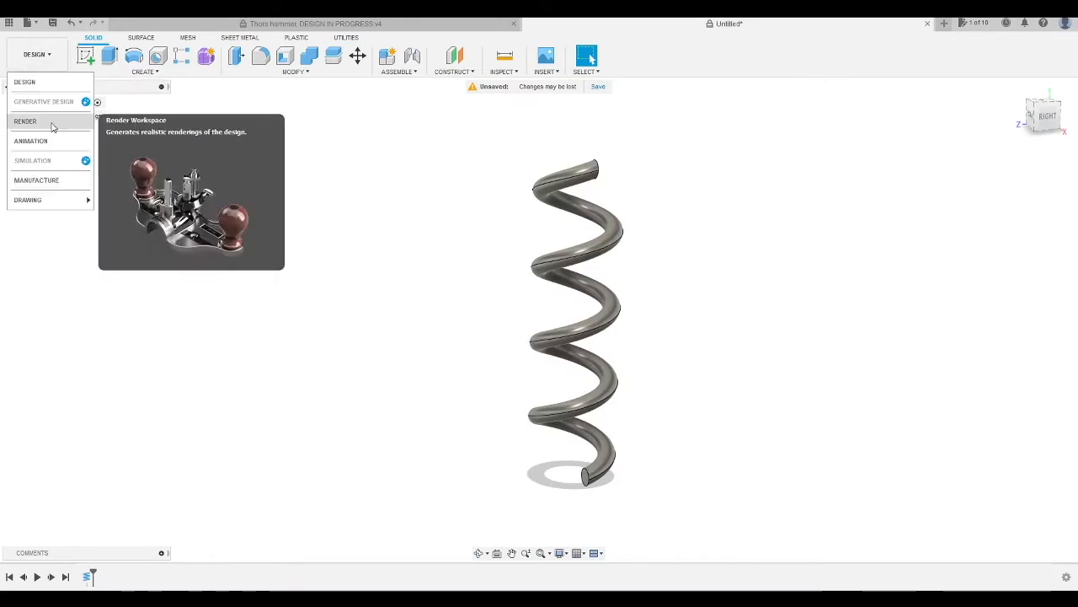
click(38, 121)
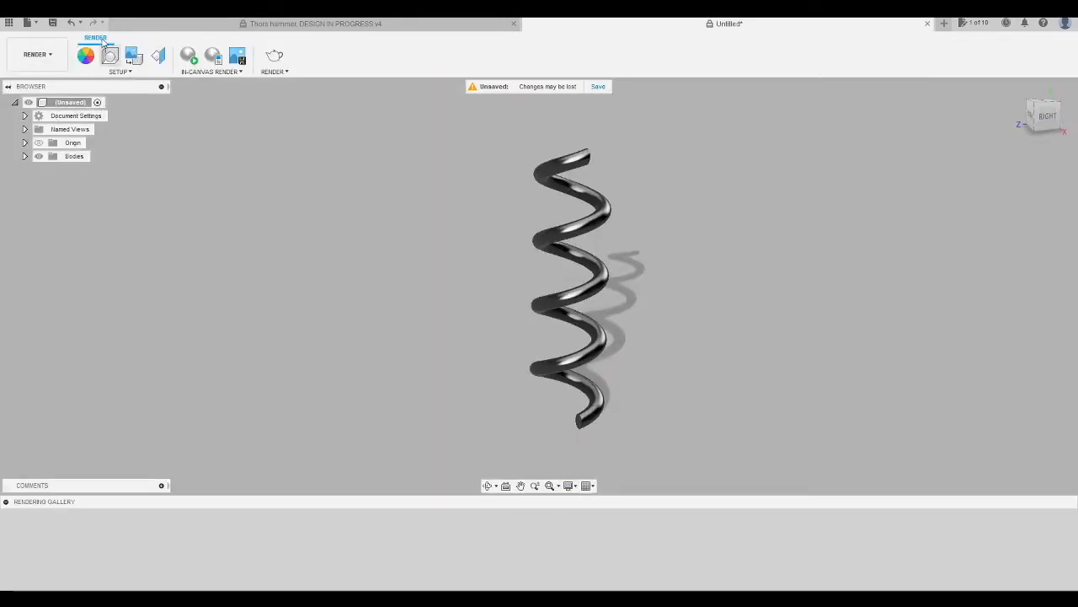
key(a)
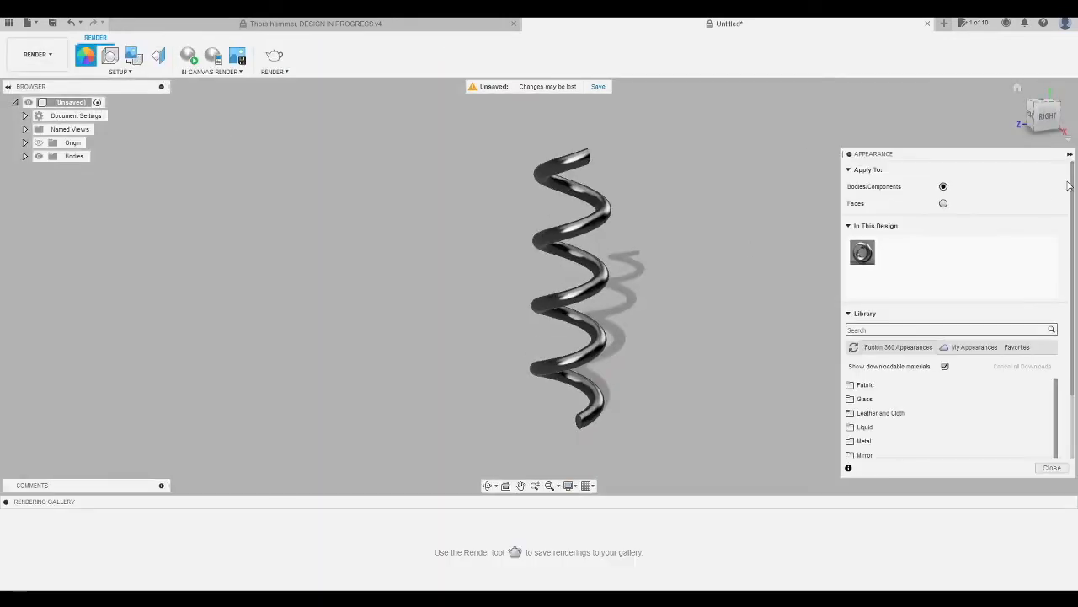
Apply the Brass - Matte metal appearance to the coil body.
click(891, 399)
scroll(897, 424, down, 3)
click(898, 407)
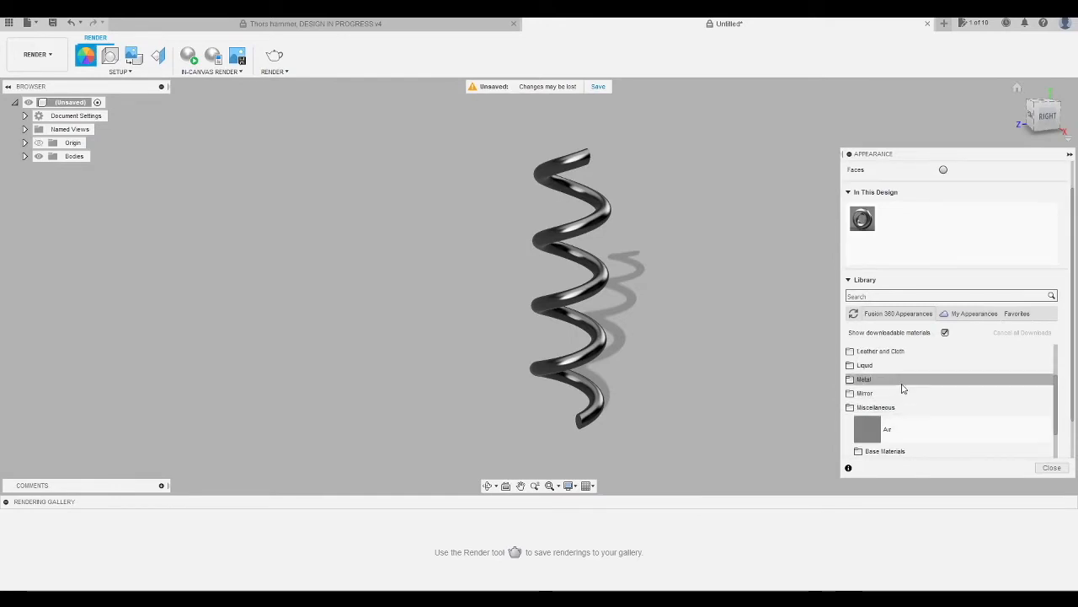
click(902, 384)
click(893, 407)
drag(915, 434, 592, 285)
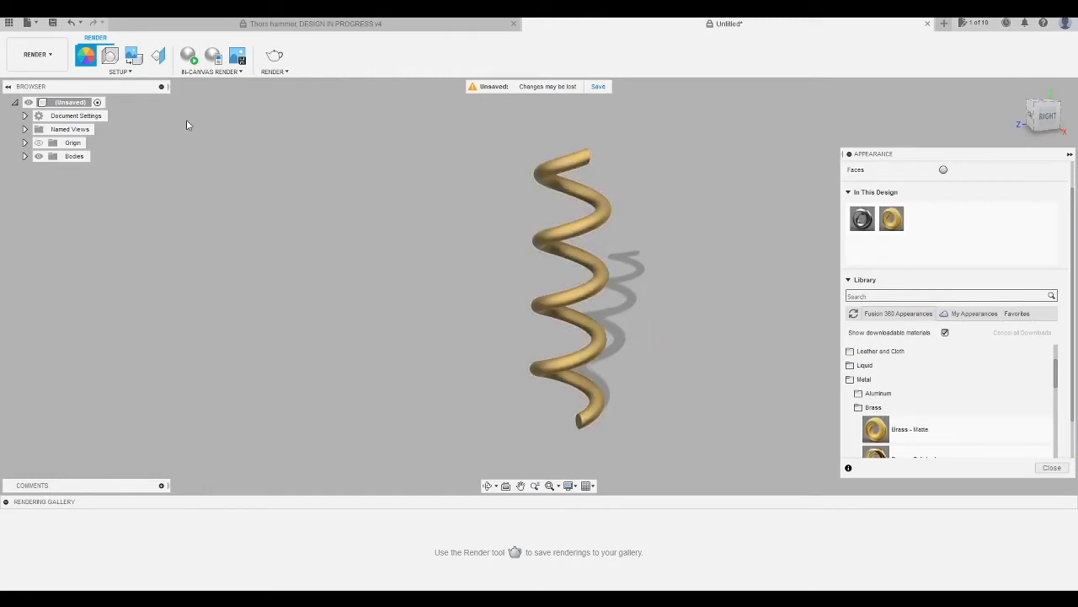
Return to the Design workspace and delete the coil body.
click(38, 56)
click(29, 80)
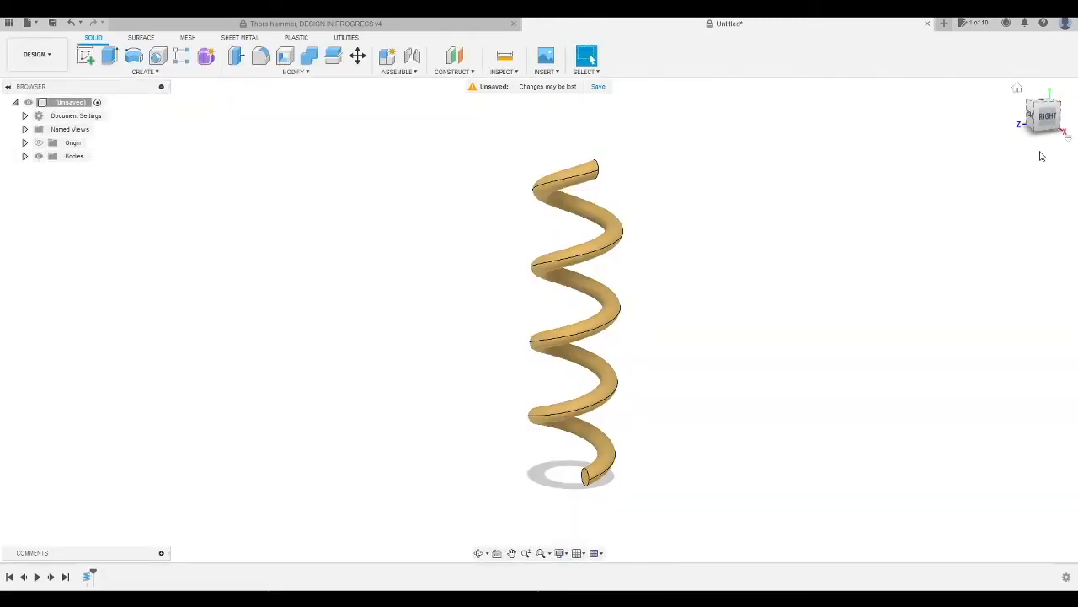
drag(1019, 127, 1034, 126)
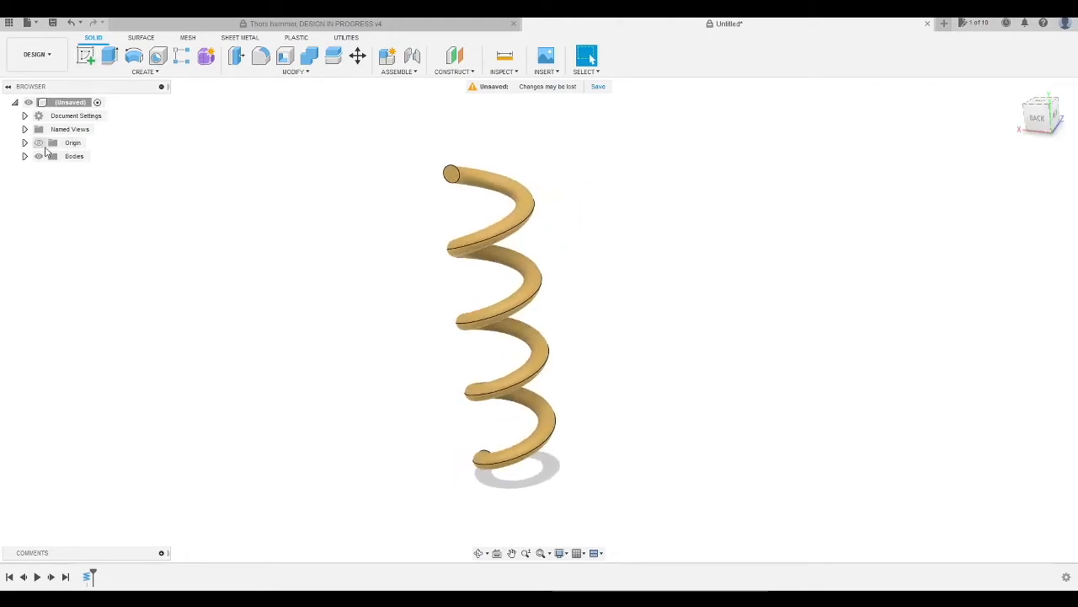
click(25, 156)
click(74, 172)
key(Delete)
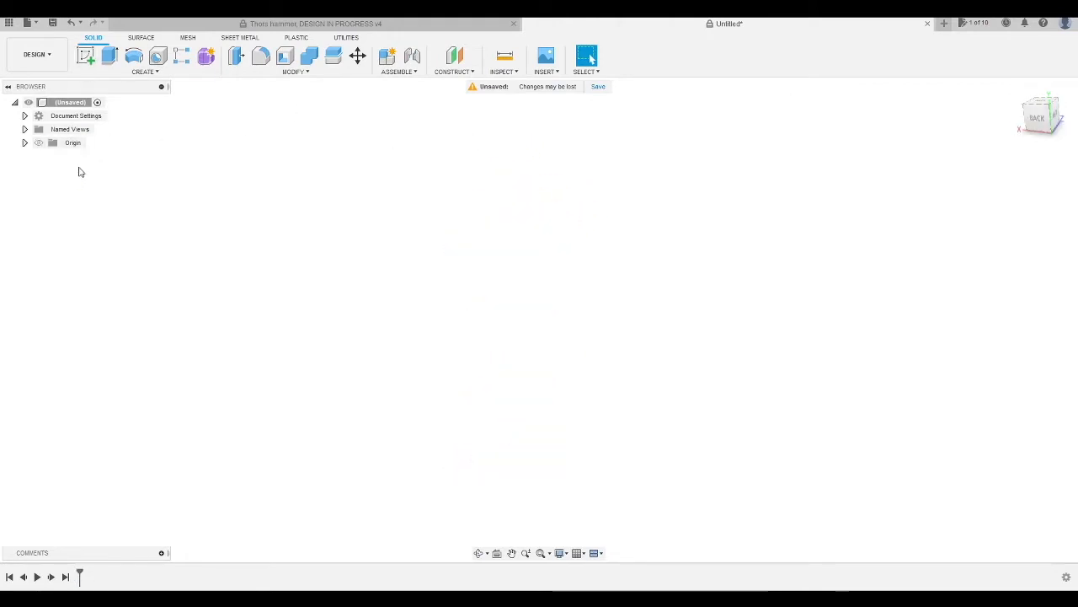
click(145, 72)
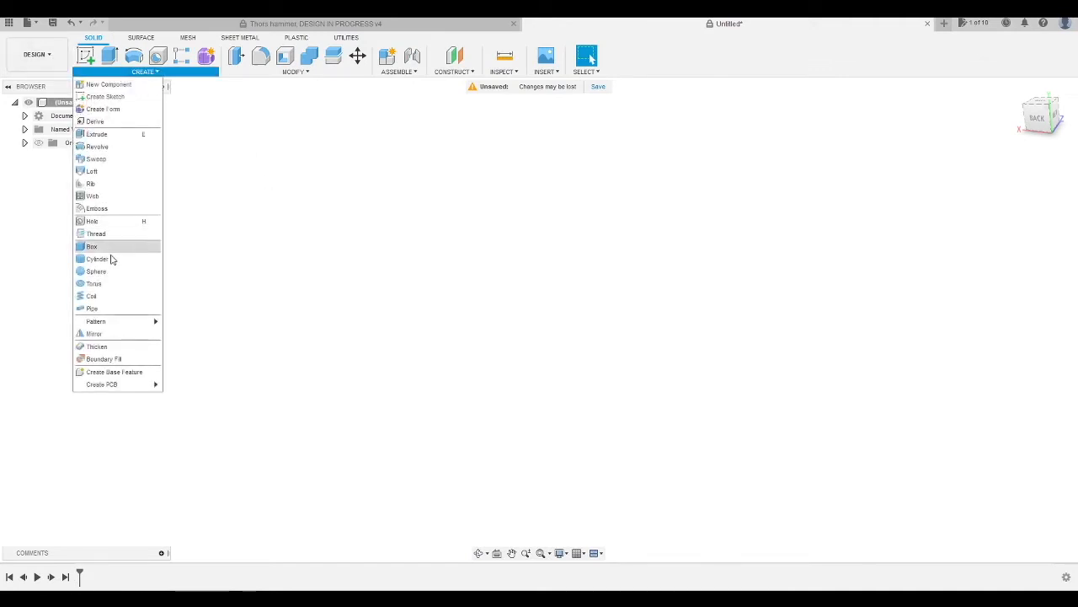
click(97, 283)
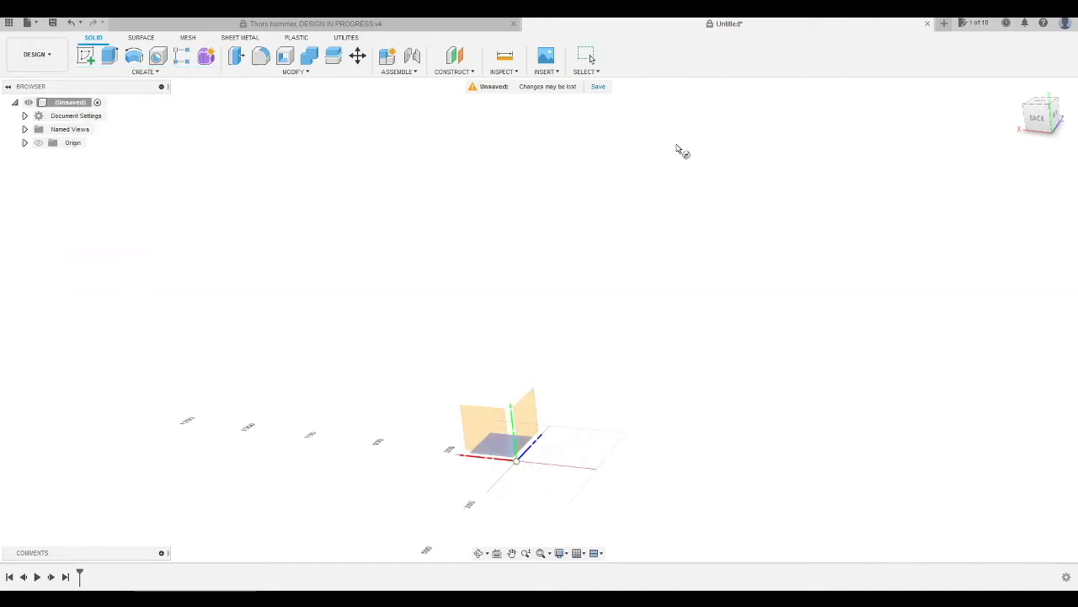
drag(1042, 122, 849, 261)
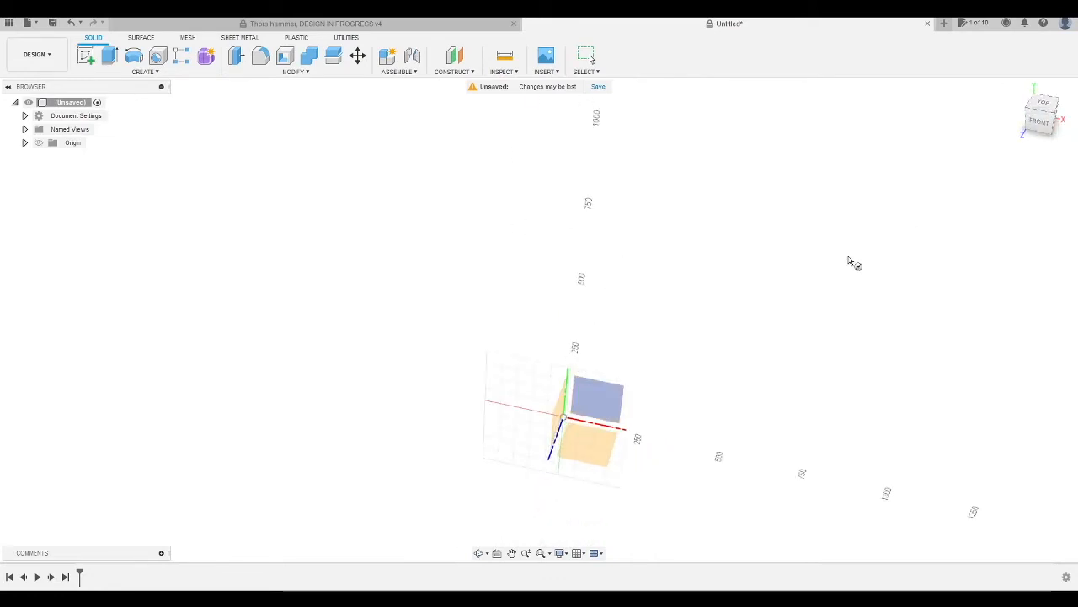
click(575, 432)
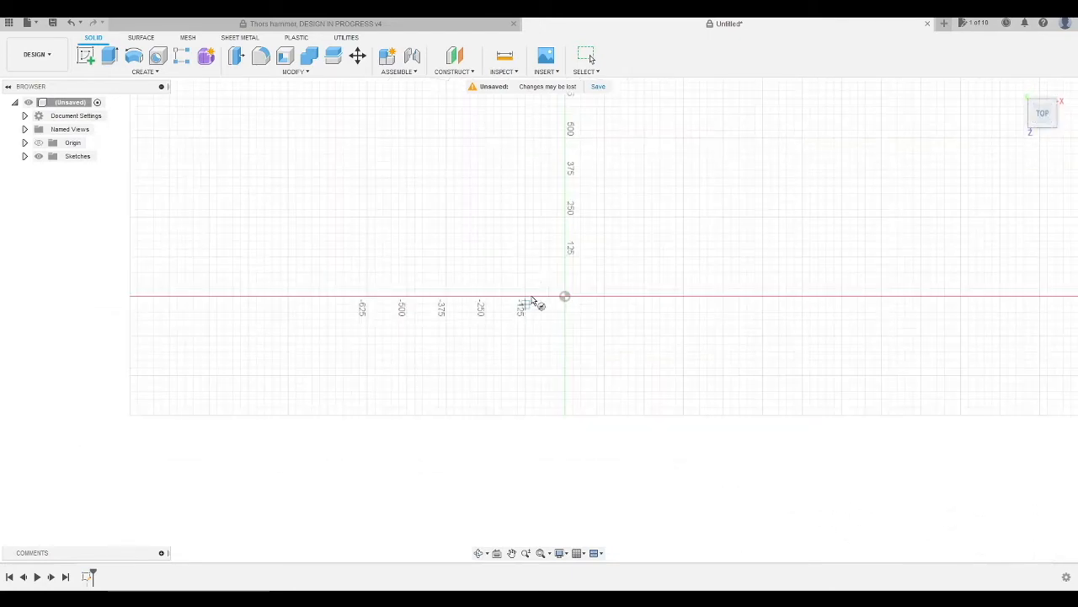
click(565, 297)
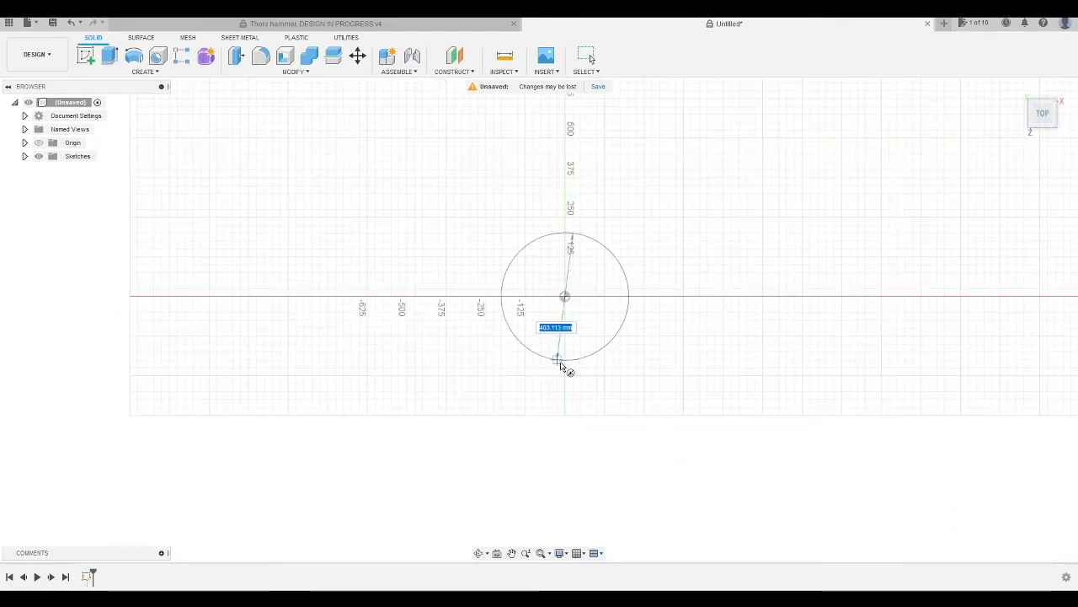
scroll(566, 346, up, 3)
scroll(567, 337, up, 2)
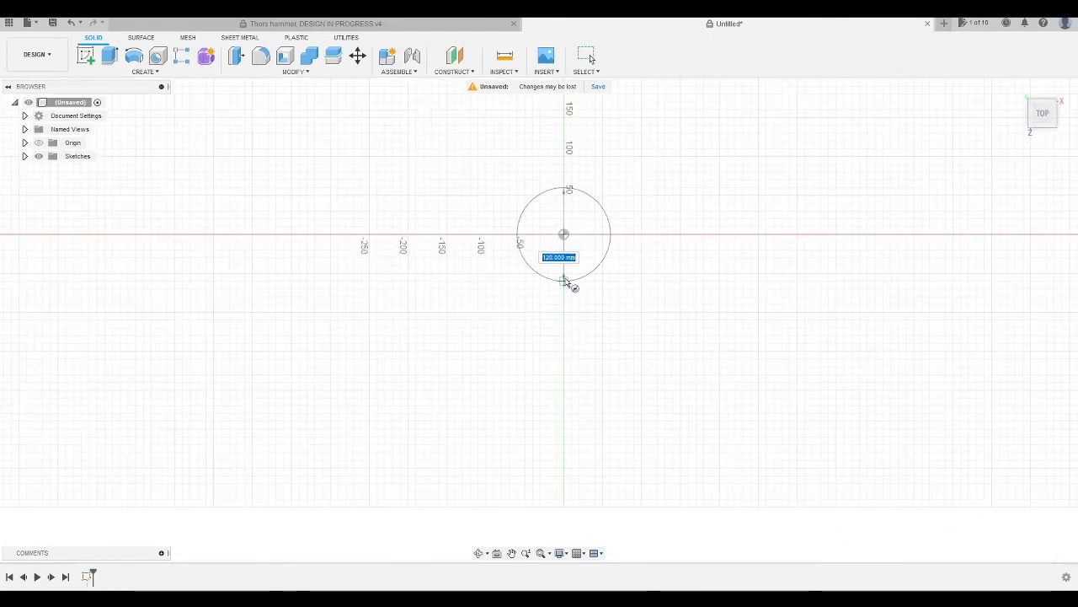
scroll(571, 153, up, 2)
scroll(559, 364, down, 1)
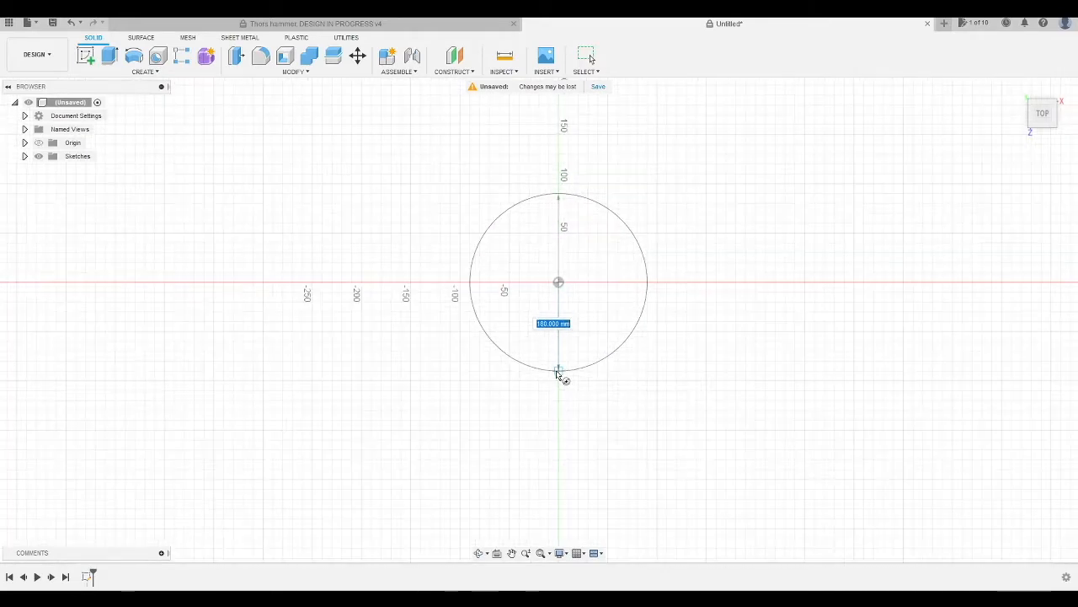
click(569, 234)
key(Escape)
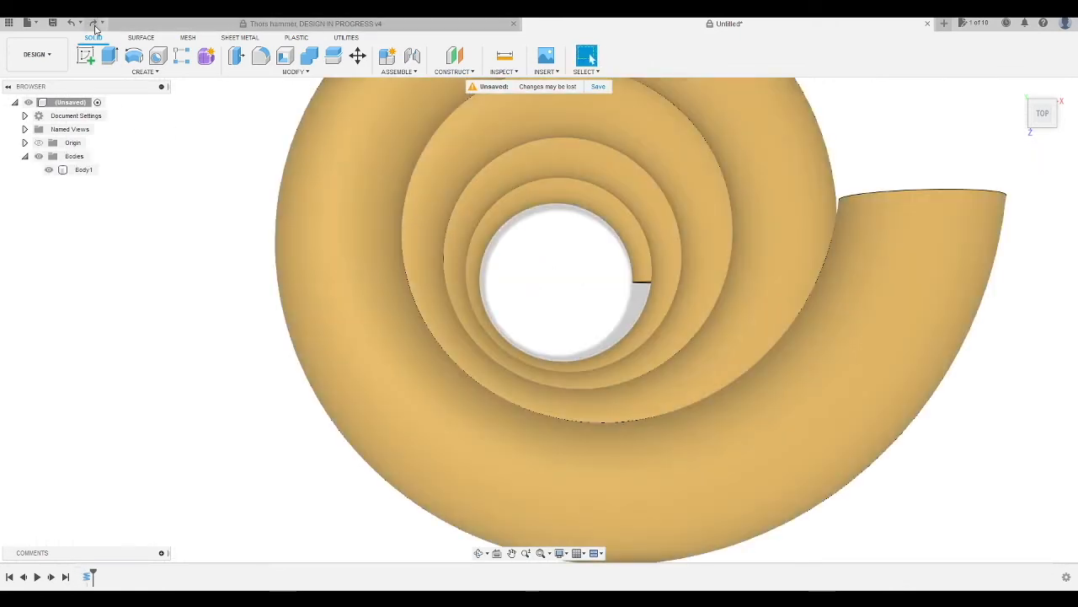
click(72, 22)
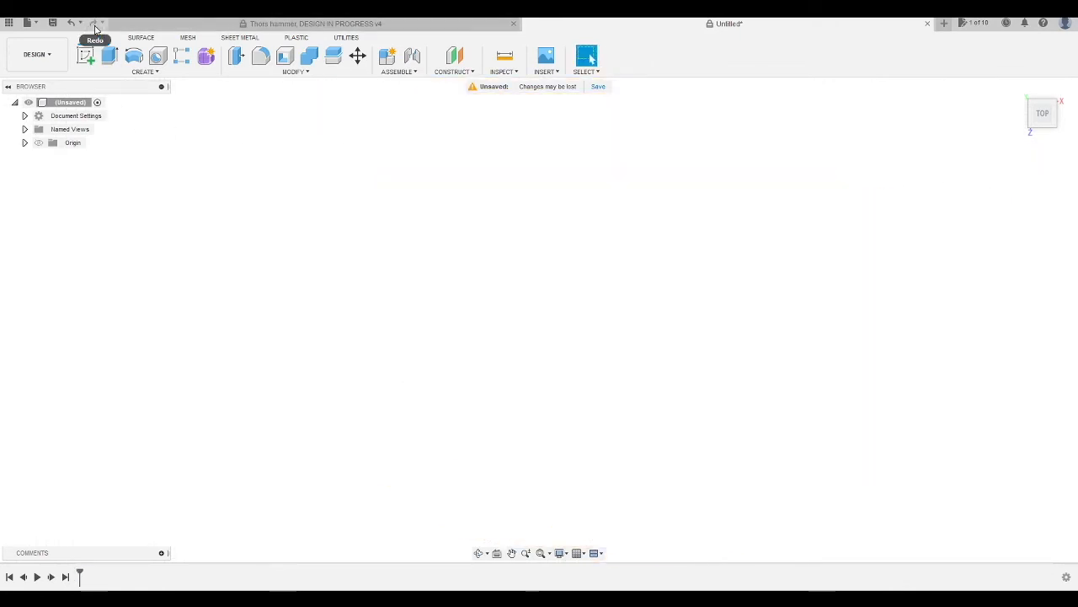
Start a torus on the horizontal plane, centred on the origin, with a 100 mm inner diameter.
click(91, 73)
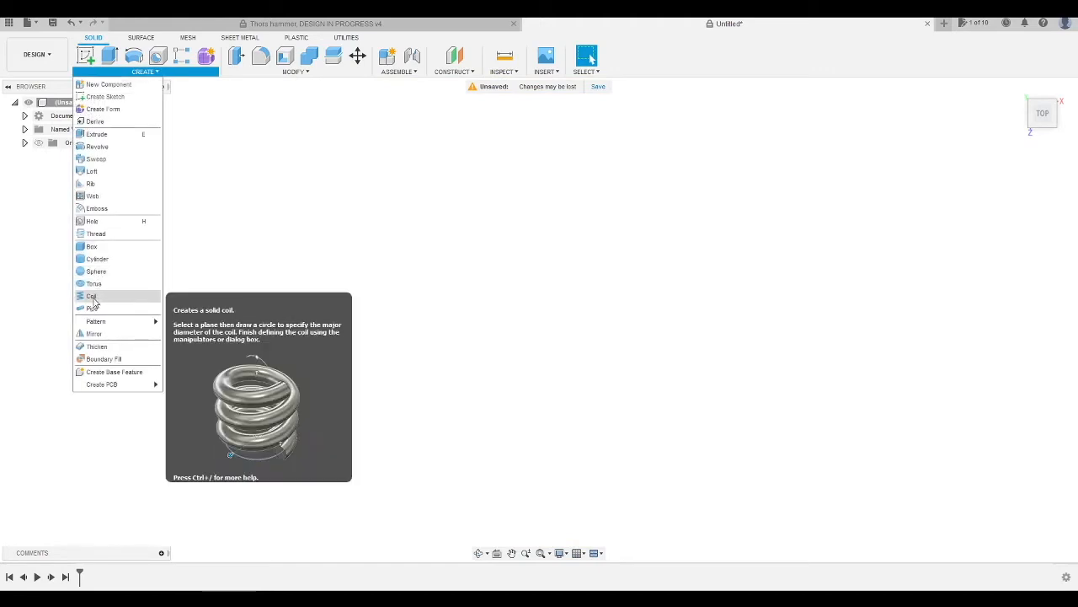
click(94, 283)
click(586, 323)
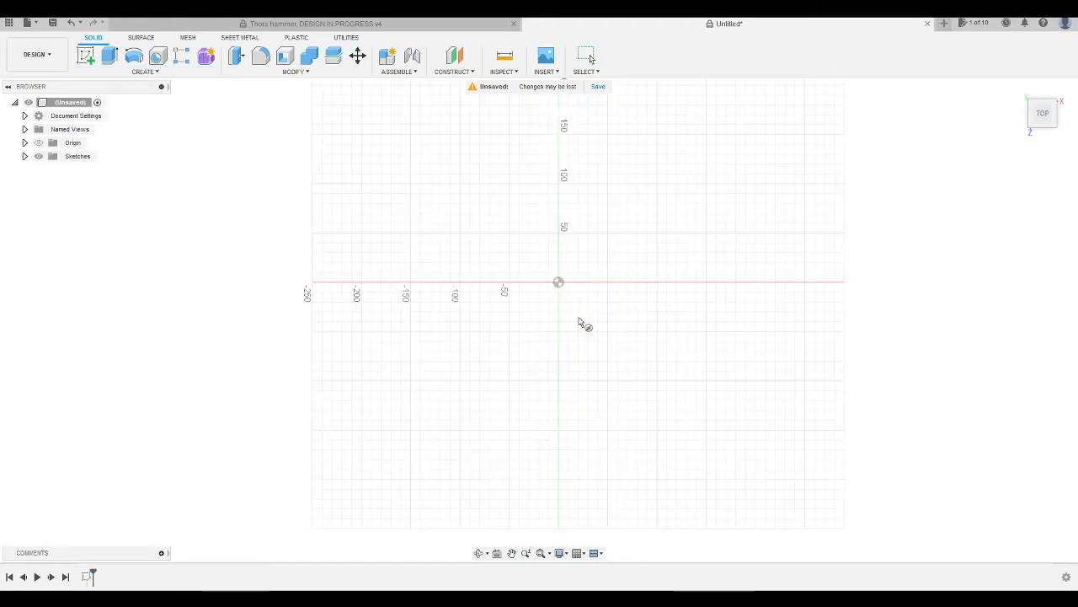
click(558, 284)
click(561, 235)
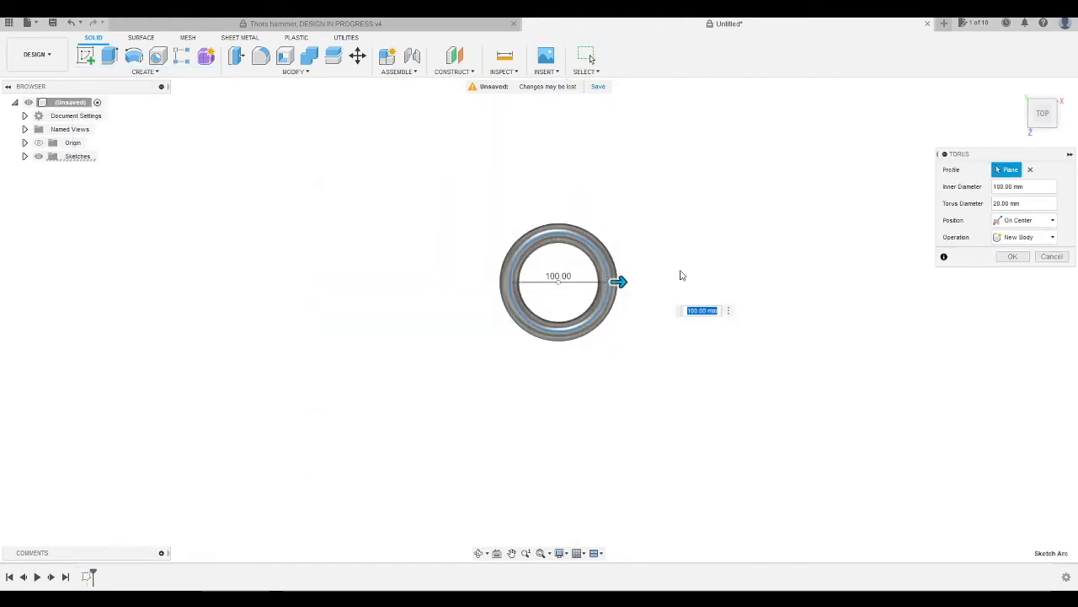
Adjust the torus to a 130 mm inner diameter and 90 mm torus diameter, and create it as a new body.
drag(1059, 123, 1038, 126)
scroll(698, 217, up, 2)
scroll(714, 219, down, 4)
scroll(715, 465, up, 3)
click(1030, 116)
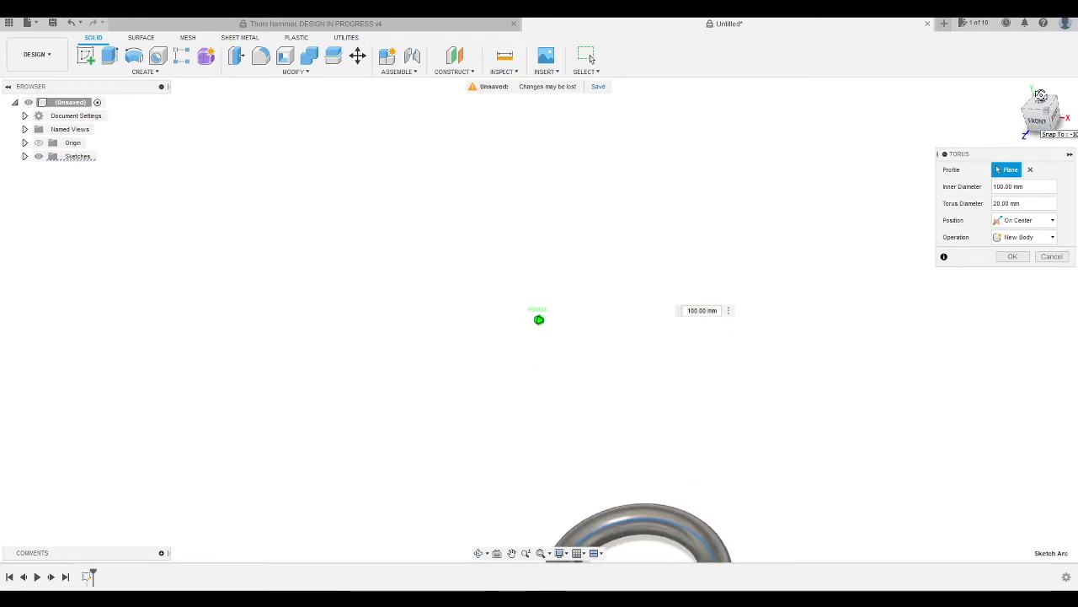
scroll(770, 206, down, 3)
scroll(767, 199, down, 2)
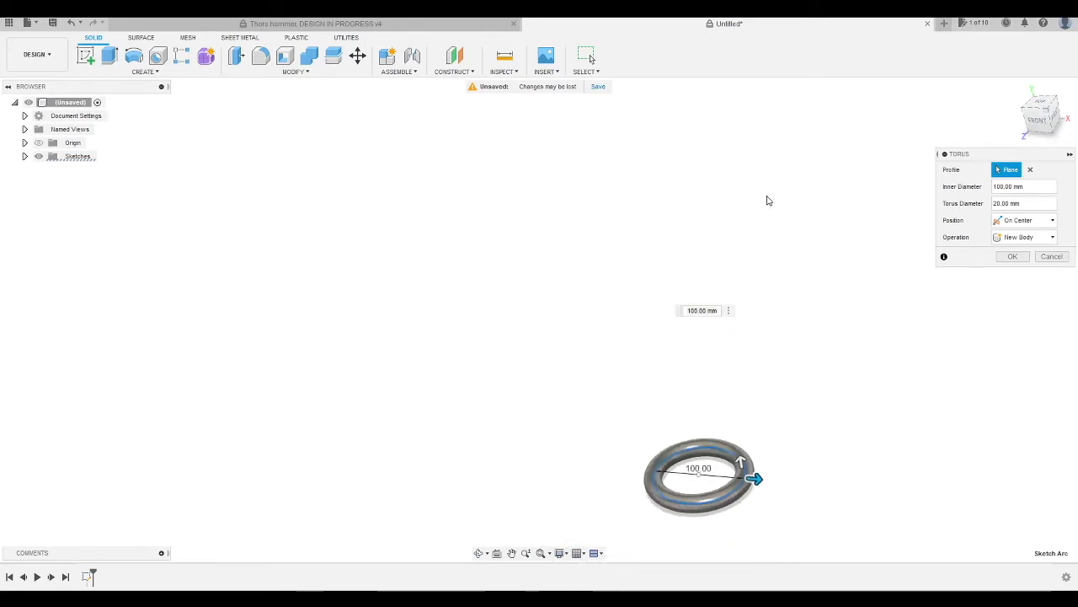
click(481, 554)
drag(684, 474, 579, 315)
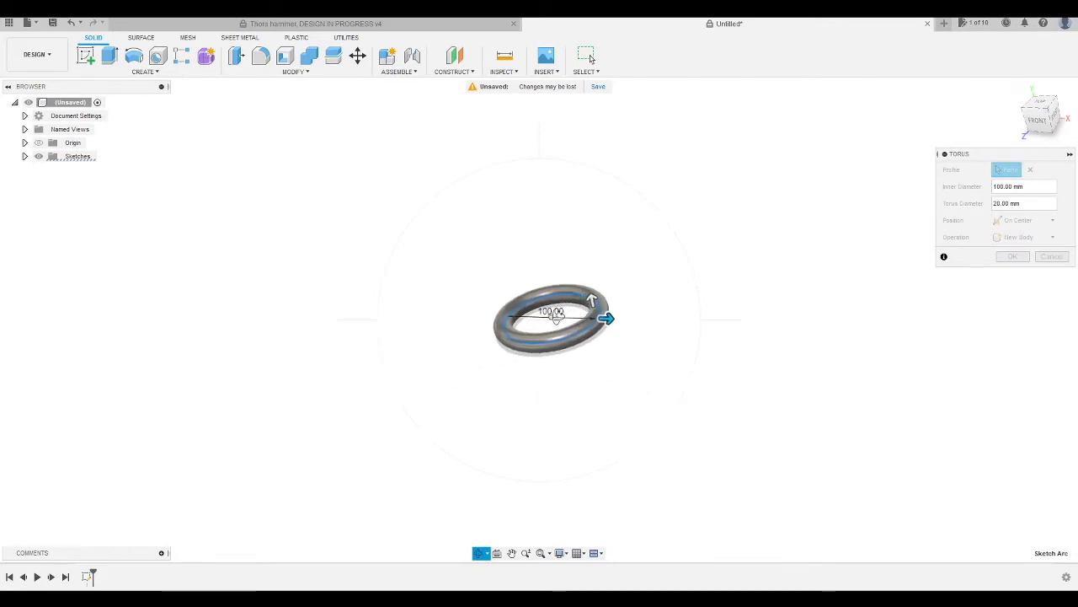
drag(556, 316, 549, 327)
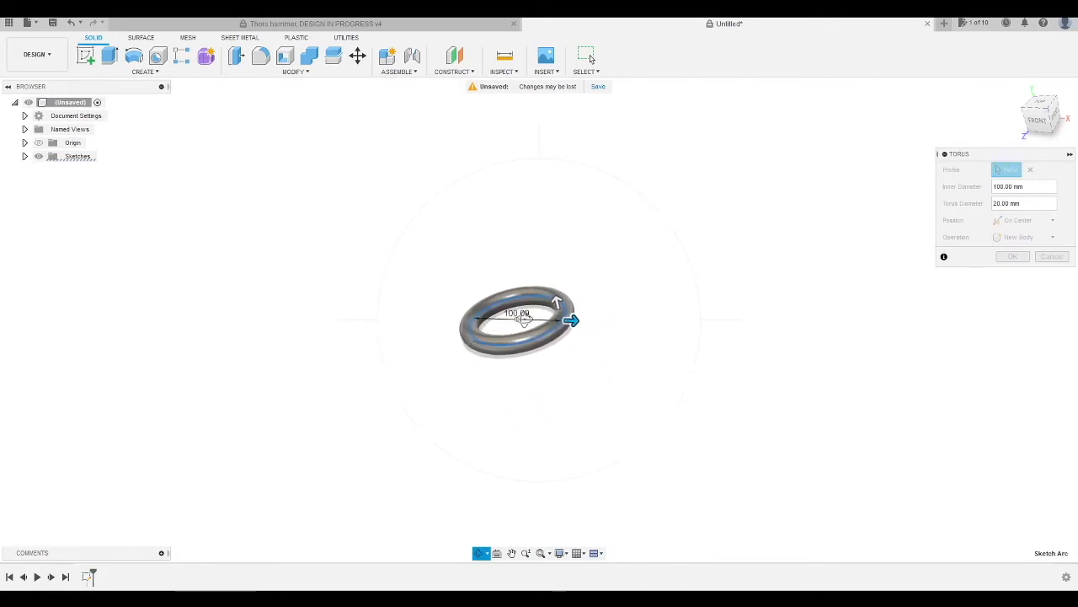
drag(508, 376, 524, 390)
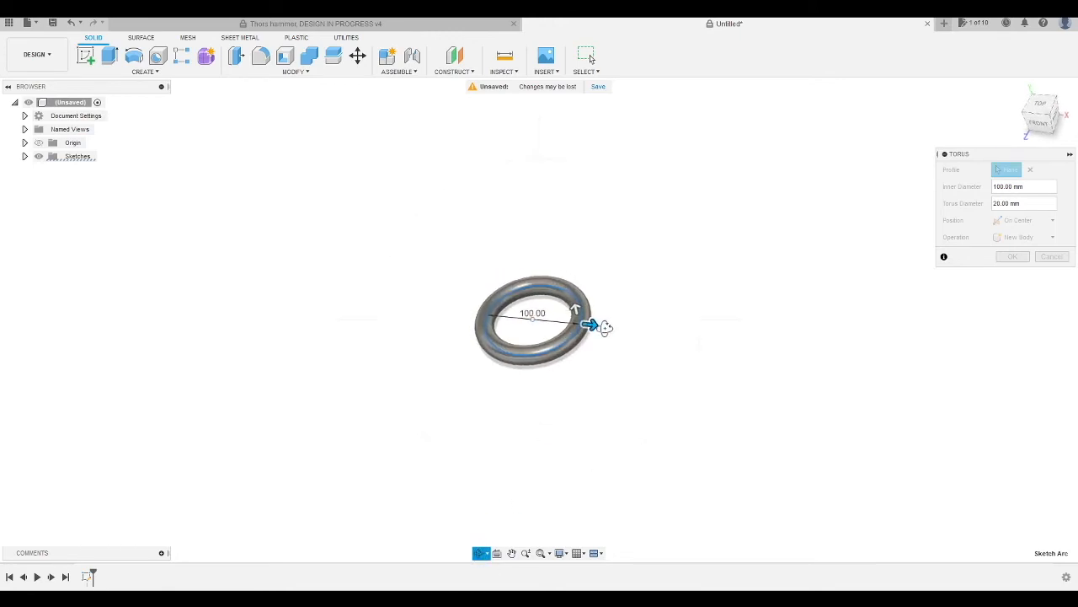
drag(593, 325, 574, 284)
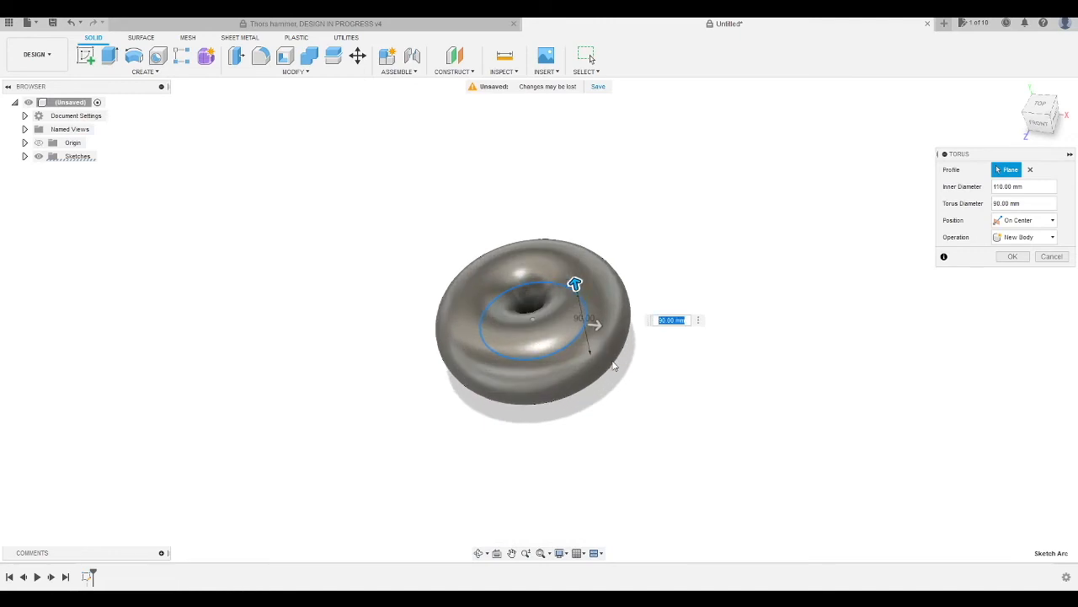
mouse_move(595, 326)
mouse_down()
mouse_move(806, 326)
mouse_move(605, 325)
mouse_up()
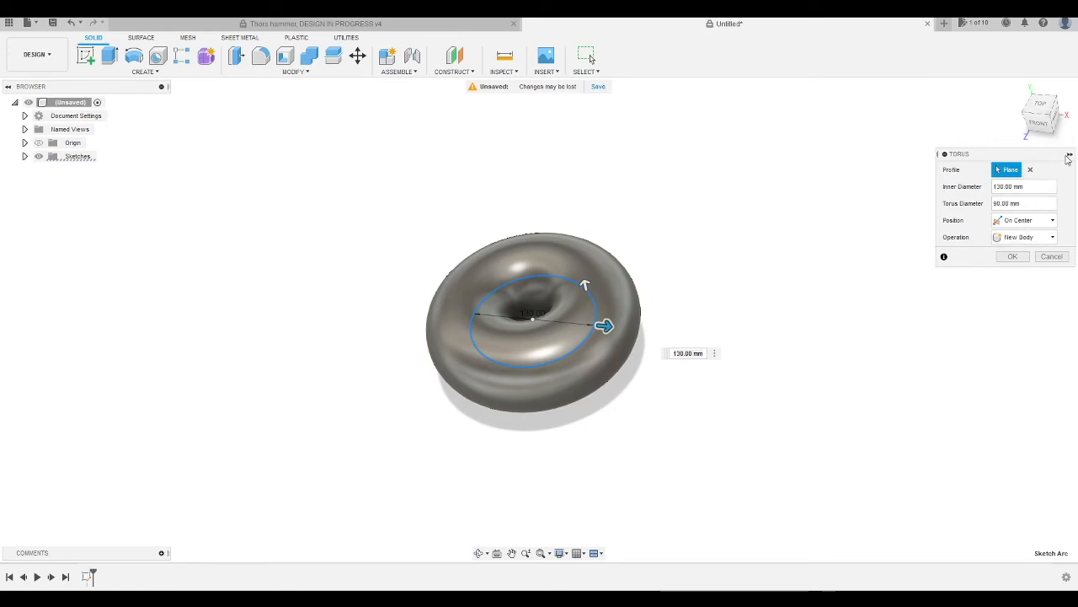
click(1070, 156)
click(1070, 156)
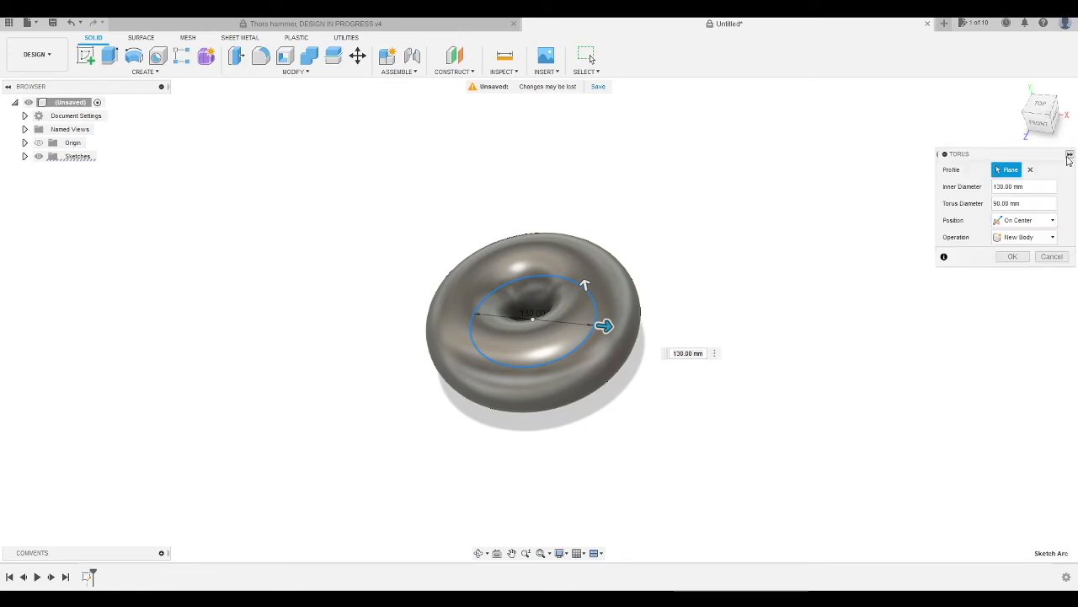
click(1015, 257)
Delete the torus body from the design.
click(85, 171)
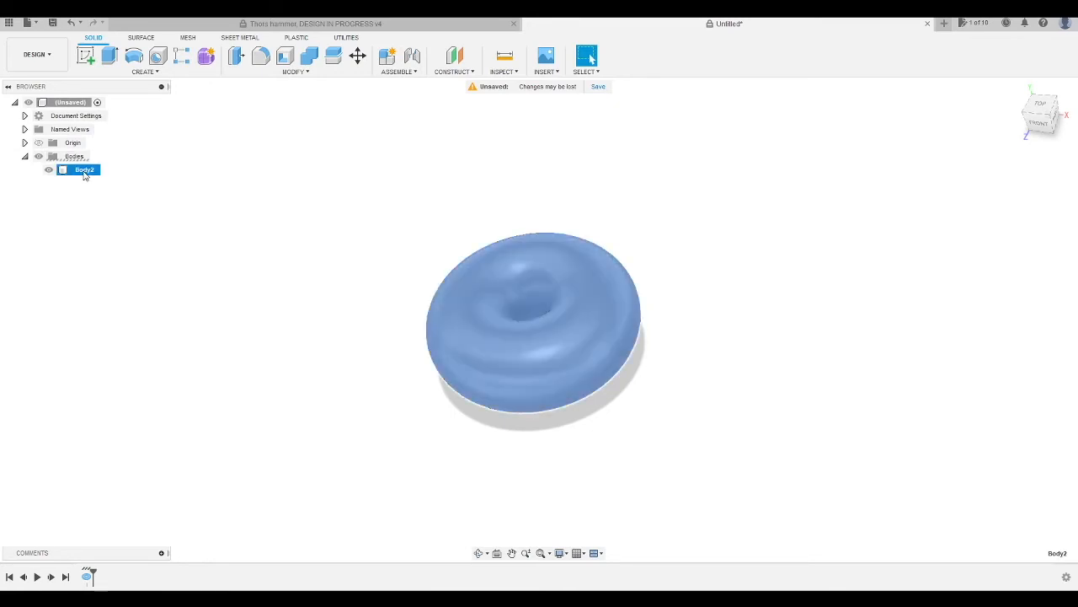
key(Delete)
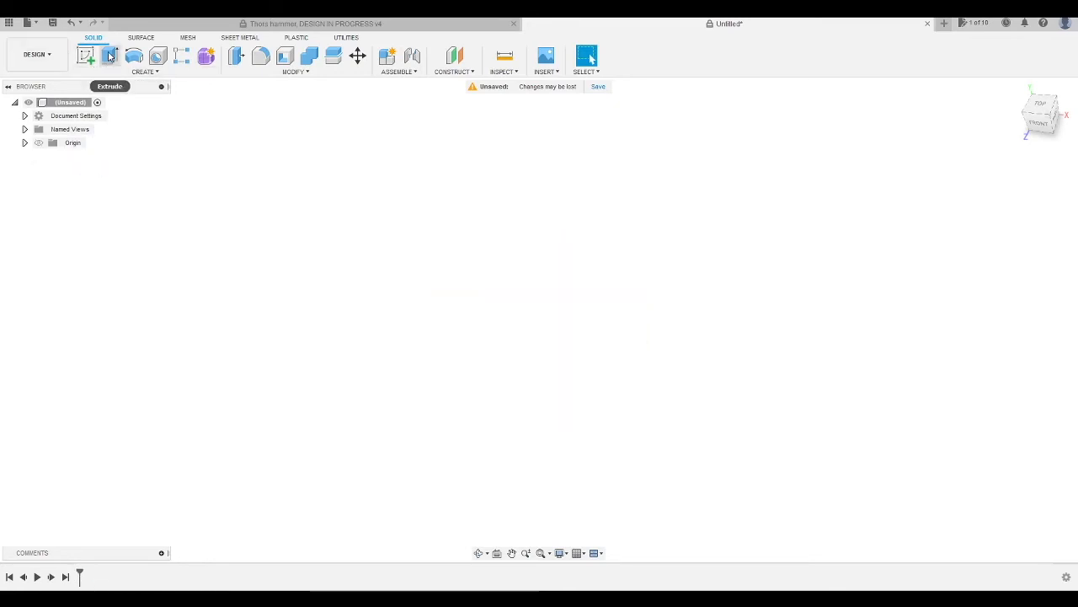
Start a new sketch on the horizontal origin plane.
click(85, 56)
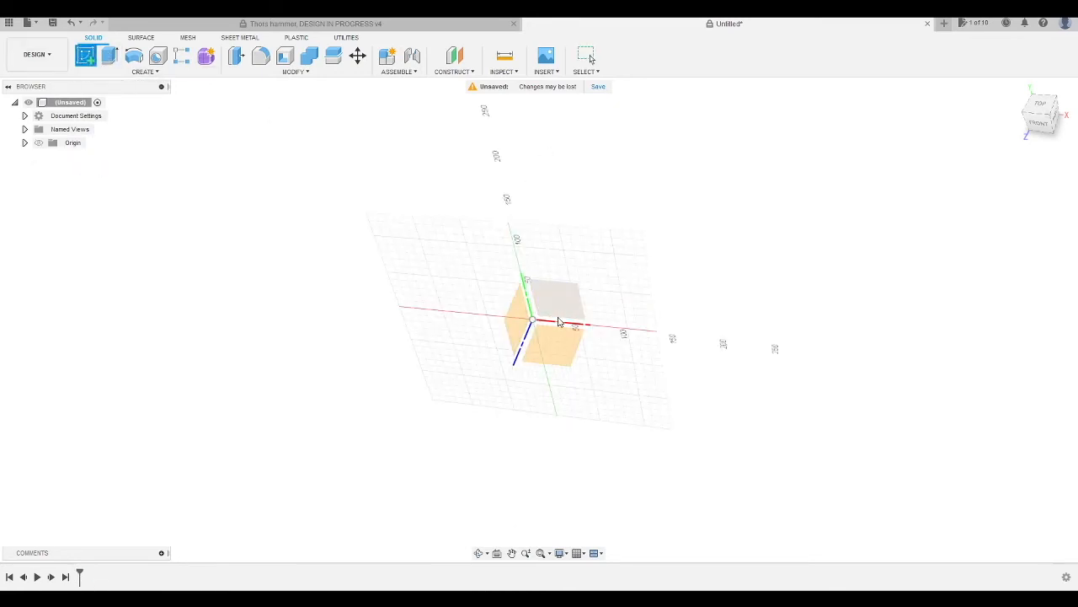
click(559, 349)
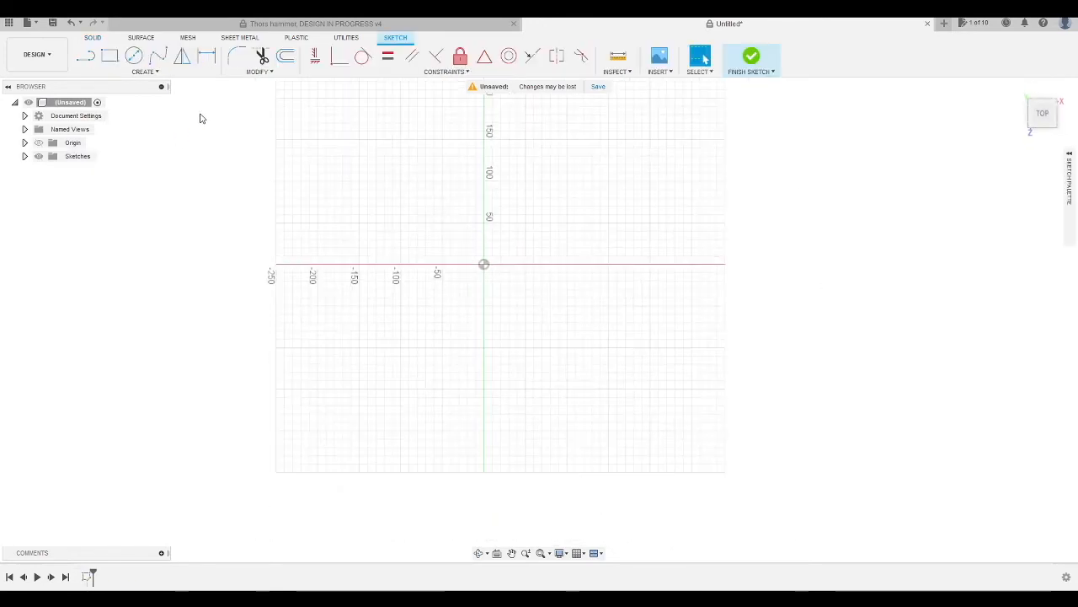
click(86, 59)
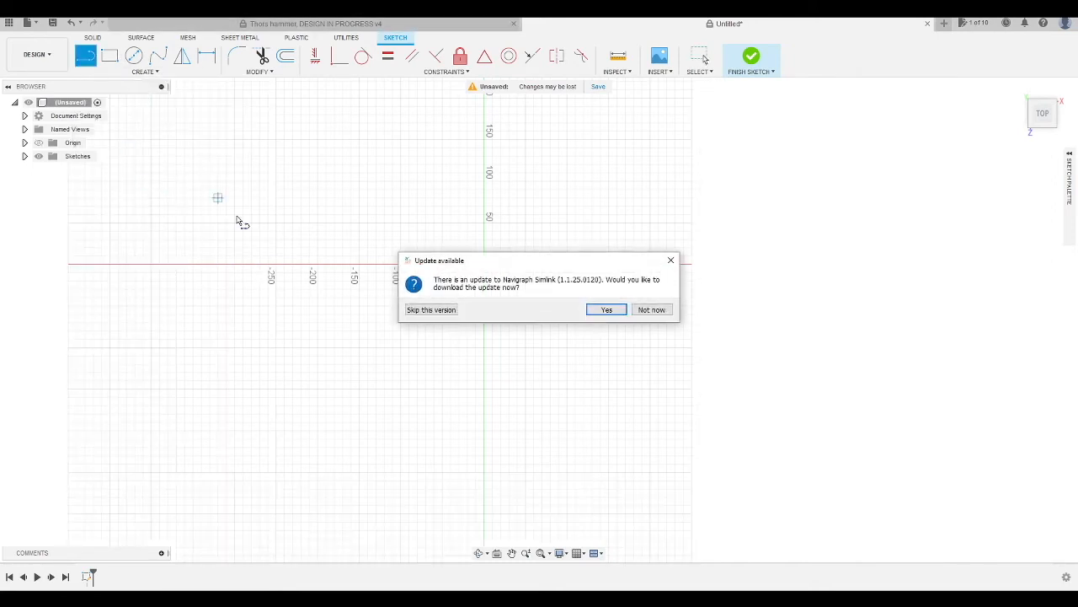
click(652, 310)
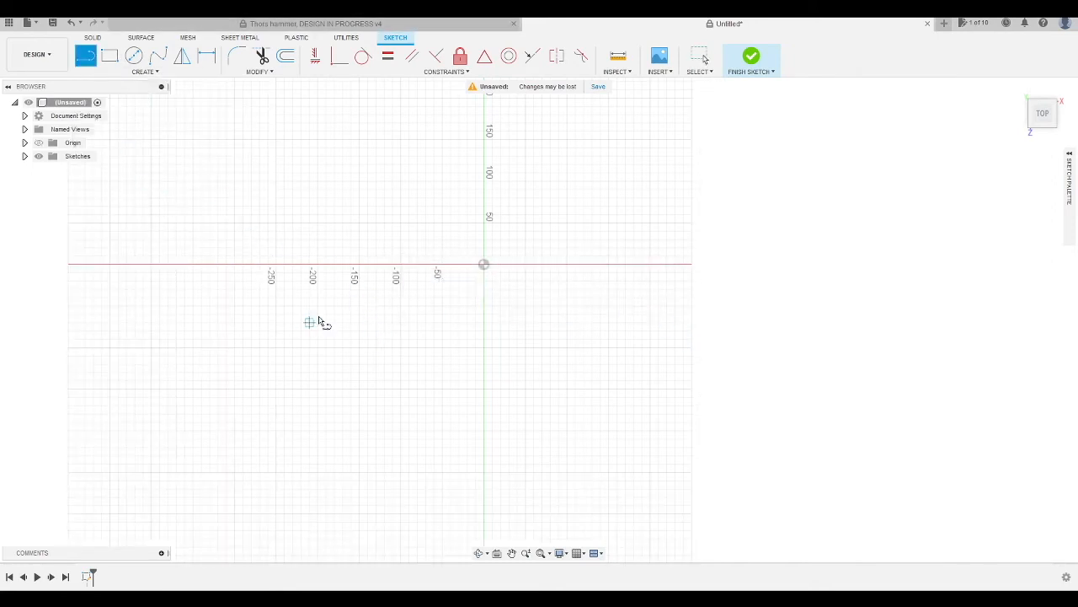
click(351, 265)
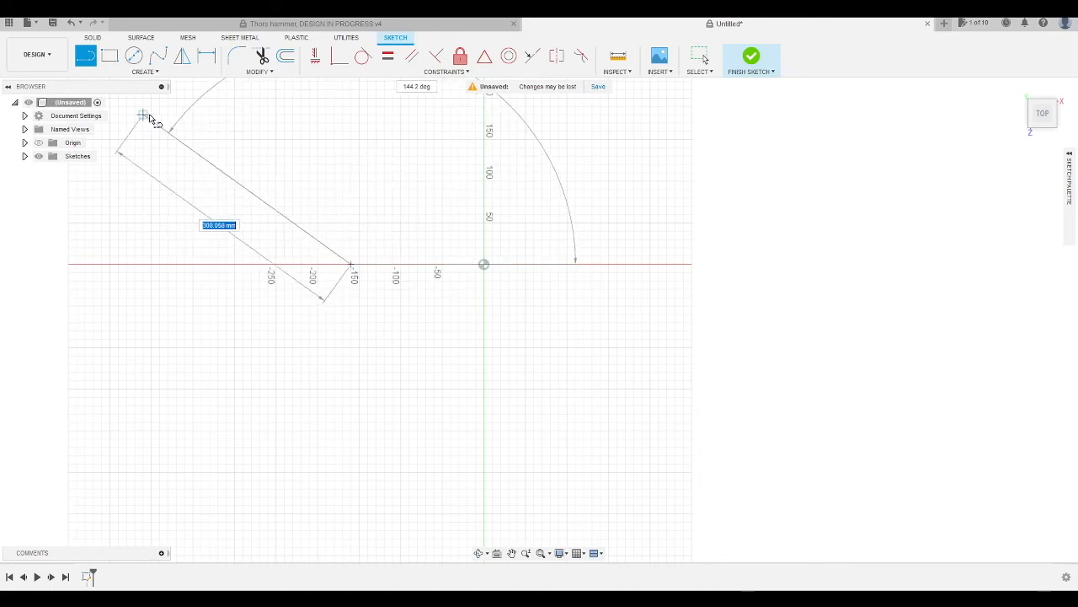
key(Escape)
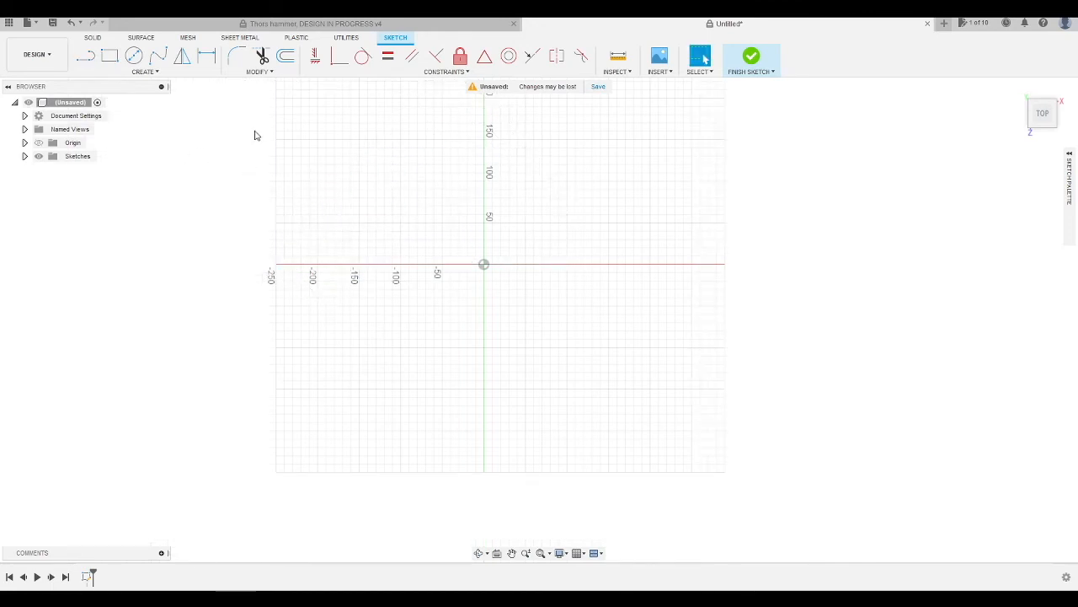
Sketch an open, winding fit point spline about 2000 mm wide that loops outward around the origin, and finish the sketch.
click(158, 56)
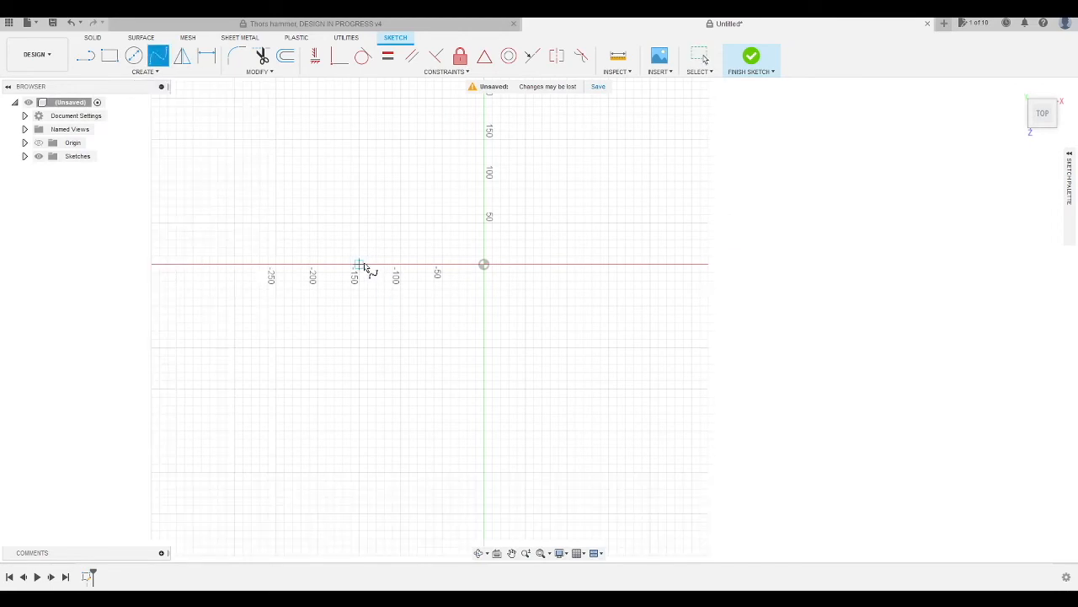
click(392, 206)
click(558, 172)
click(766, 189)
click(766, 372)
click(475, 464)
click(226, 364)
click(166, 145)
scroll(505, 459, down, 3)
click(498, 192)
click(914, 155)
scroll(939, 500, down, 3)
click(849, 205)
click(561, 225)
click(487, 423)
click(596, 526)
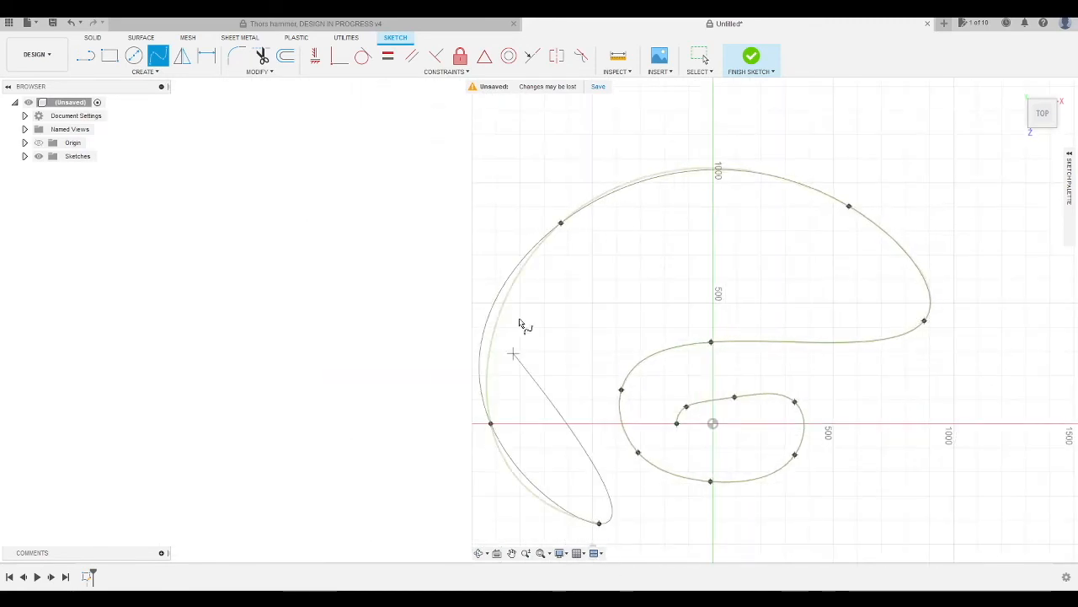
scroll(625, 226, down, 3)
click(735, 430)
click(831, 371)
click(805, 331)
click(761, 320)
click(754, 291)
scroll(761, 361, up, 1)
key(Escape)
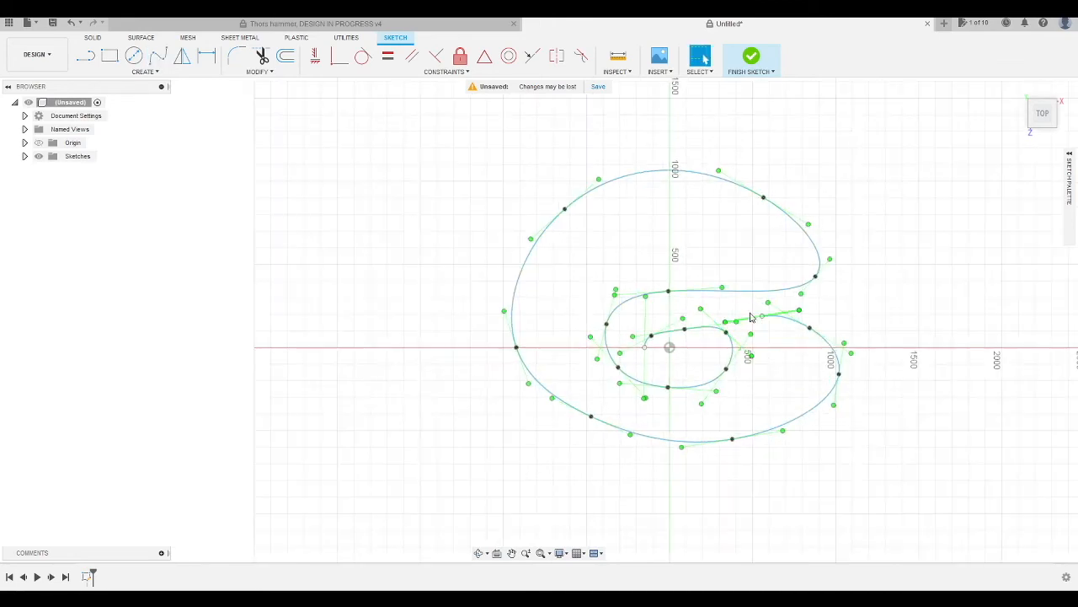
click(753, 57)
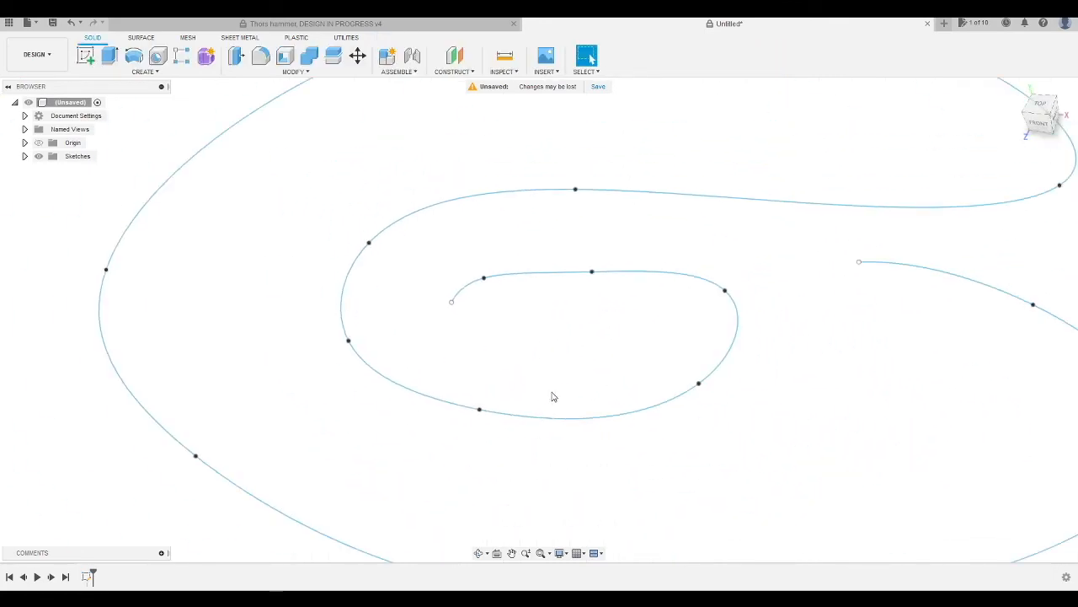
Set up a solid pipe with a circular 100 mm section along the sketched fit point spline.
click(93, 73)
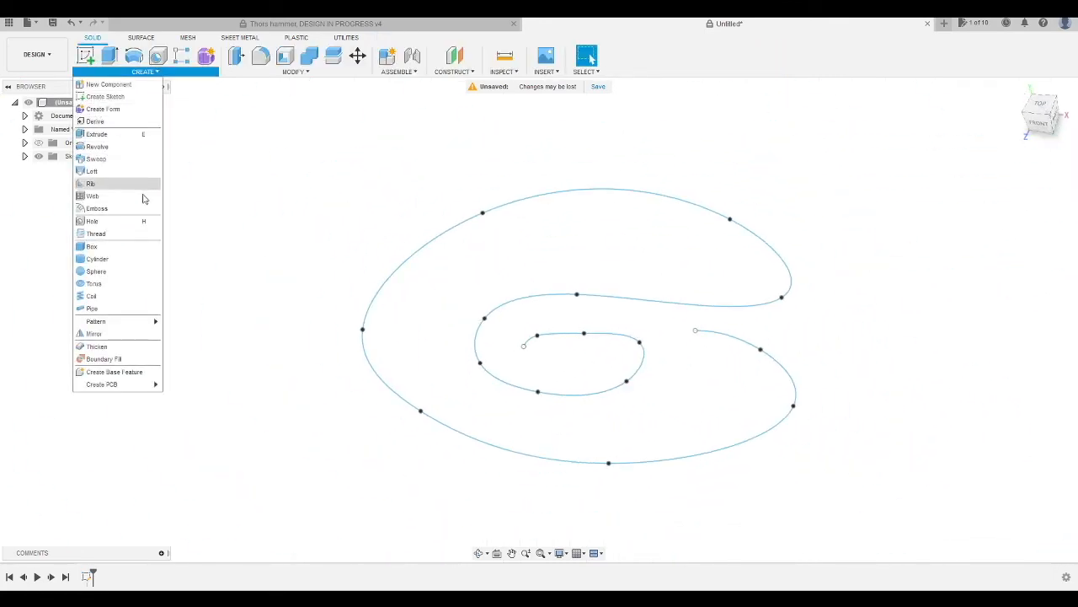
click(118, 311)
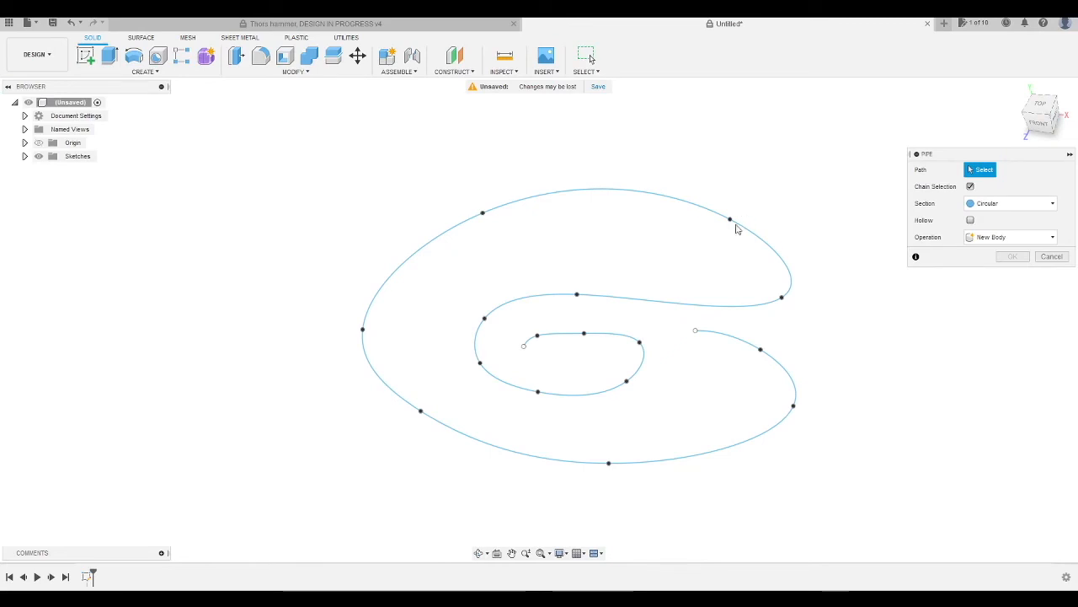
click(674, 303)
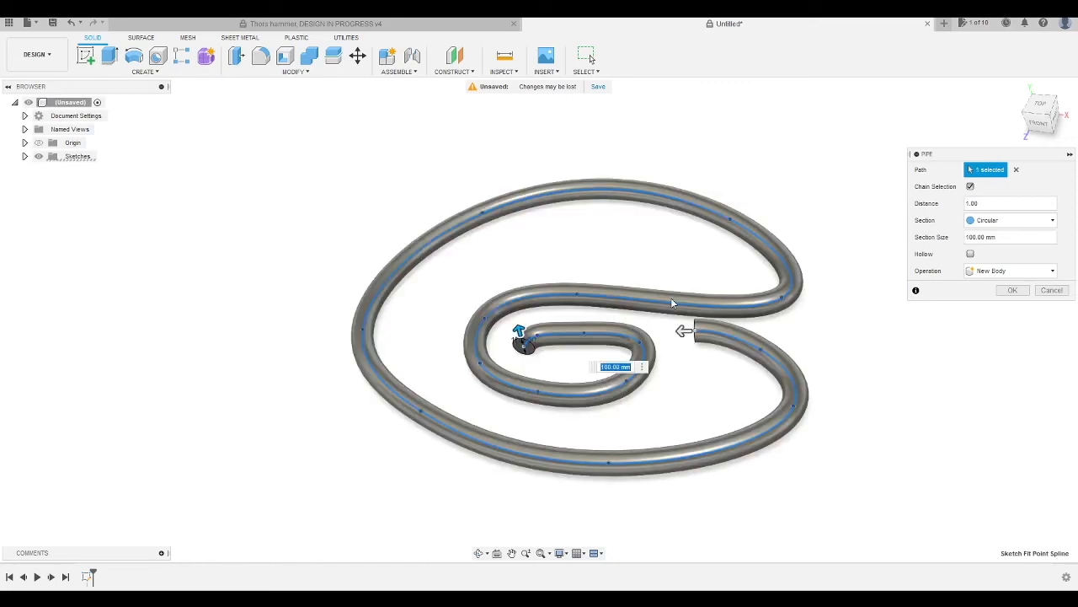
Try enlarging the pipe's section size to 150 mm, and return it to 100 mm.
drag(518, 324, 521, 327)
scroll(521, 330, down, 2)
scroll(518, 330, up, 6)
drag(519, 340, 522, 319)
scroll(471, 346, down, 3)
scroll(731, 336, up, 2)
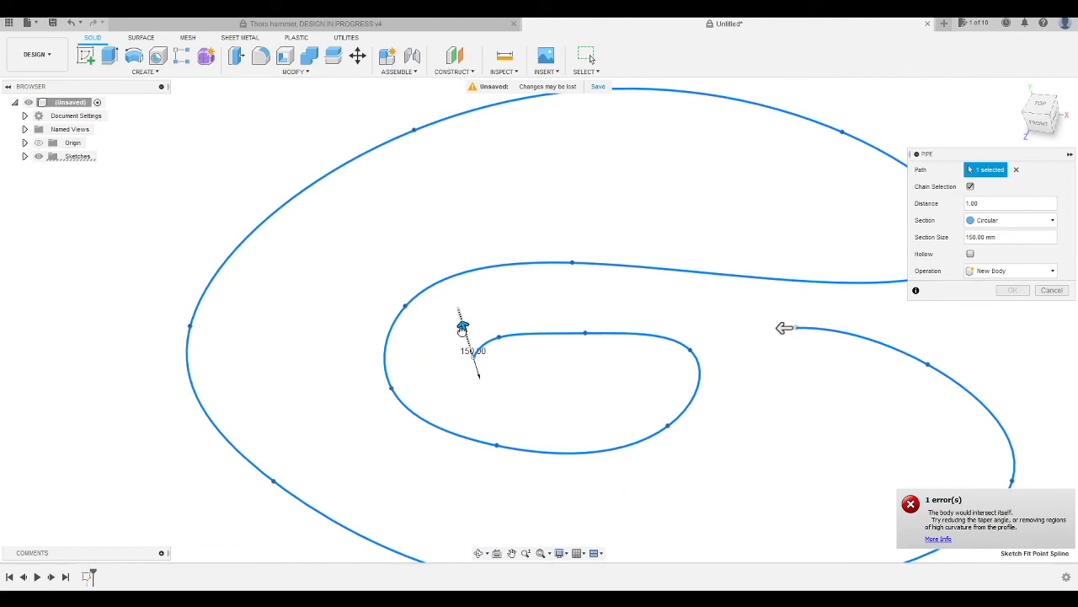
drag(463, 330, 466, 336)
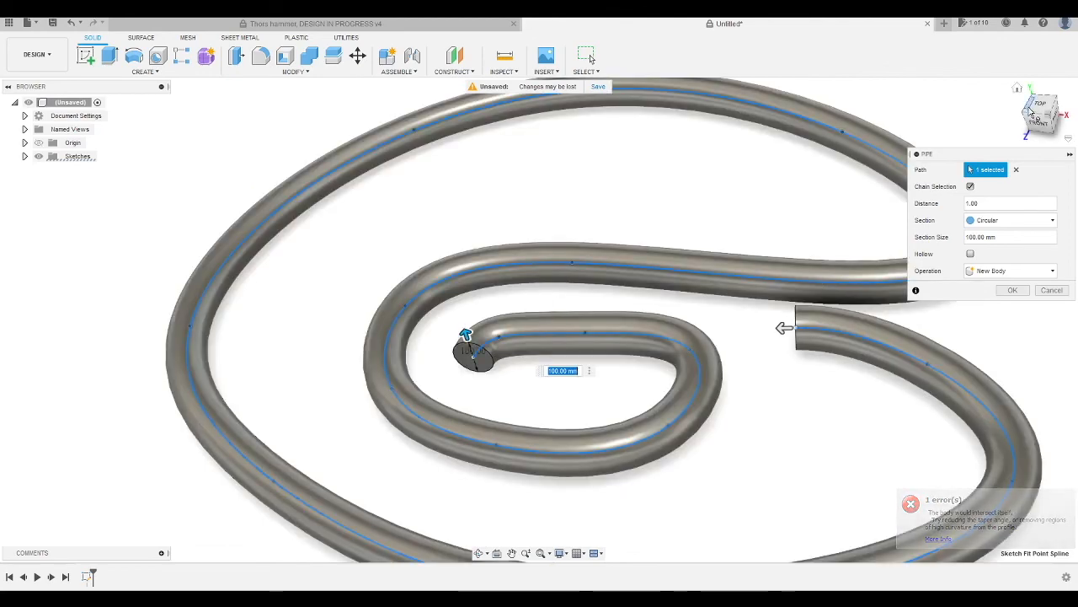
Try shortening the pipe to a path distance of 0.932, and extend it back to the full distance of 1.00.
scroll(683, 291, down, 2)
scroll(725, 316, up, 3)
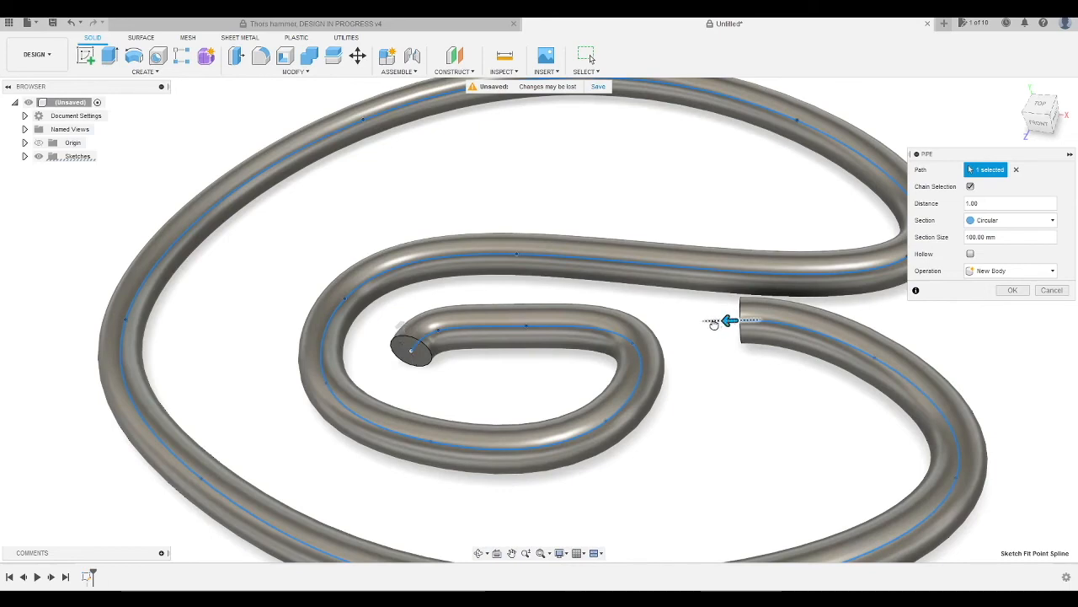
drag(753, 320, 883, 470)
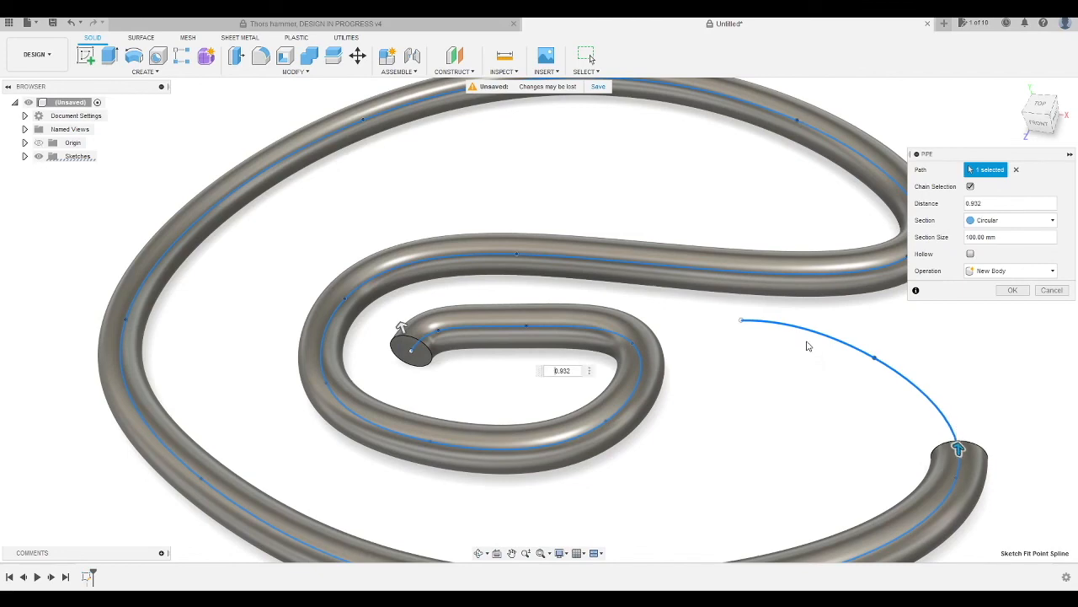
scroll(807, 340, down, 2)
drag(904, 407, 752, 326)
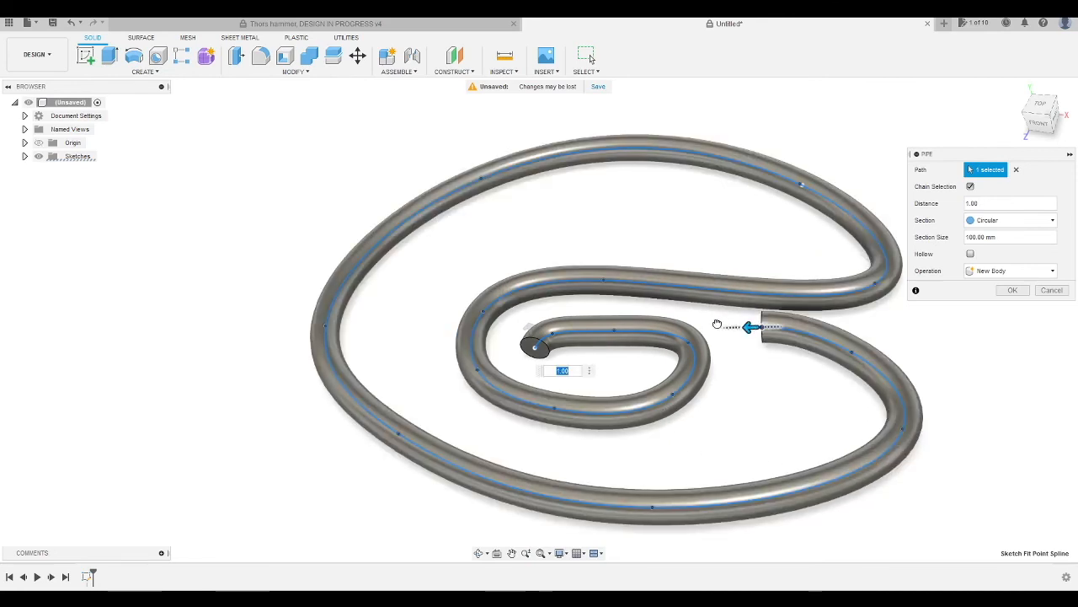
Shorten the pipe to a path distance of about 0.895 at its outer end, and create it as a new body.
drag(810, 338, 834, 461)
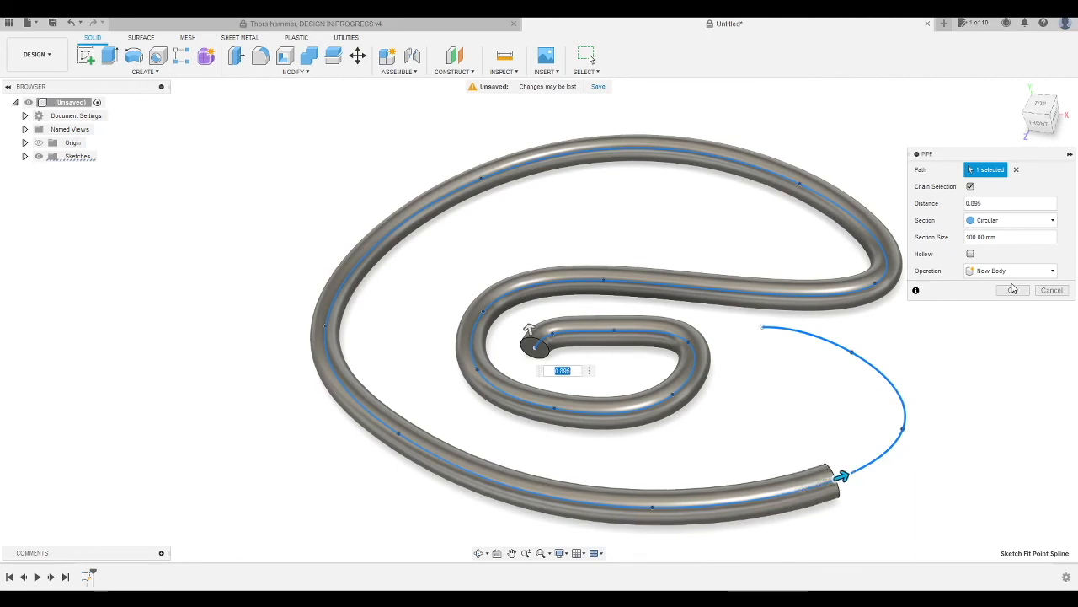
key(Return)
scroll(305, 259, down, 3)
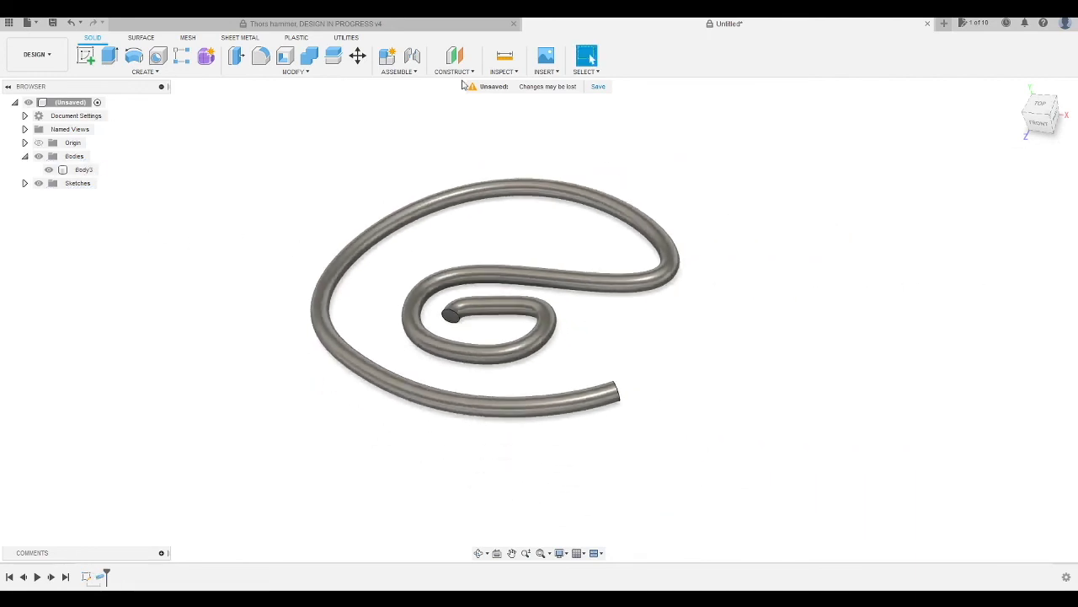
Close the Thors hammer design document, keeping the unsaved pipe design open.
click(513, 24)
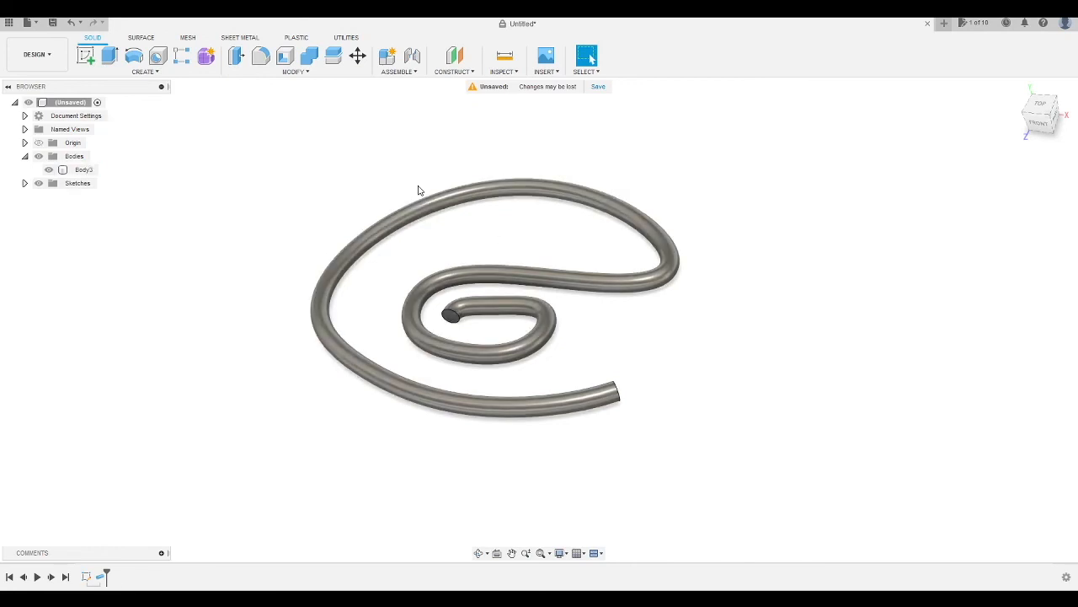
click(145, 72)
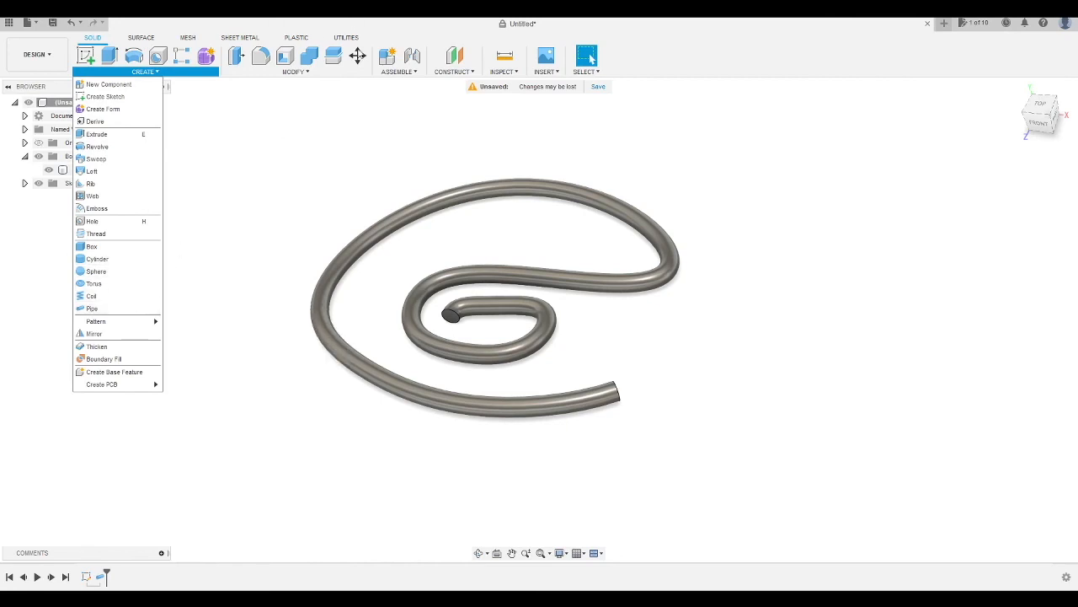
click(354, 136)
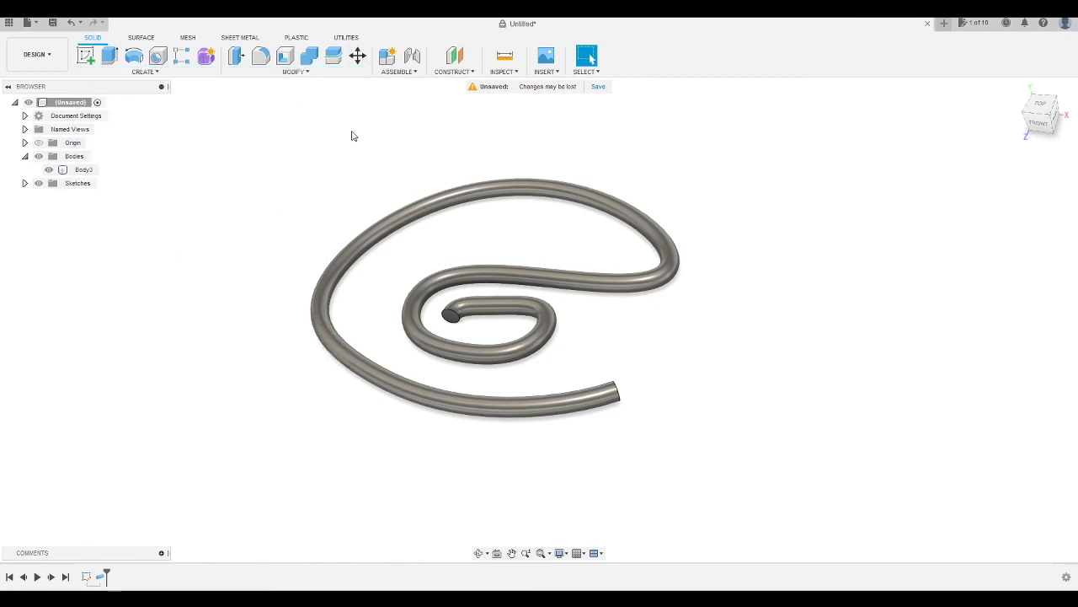